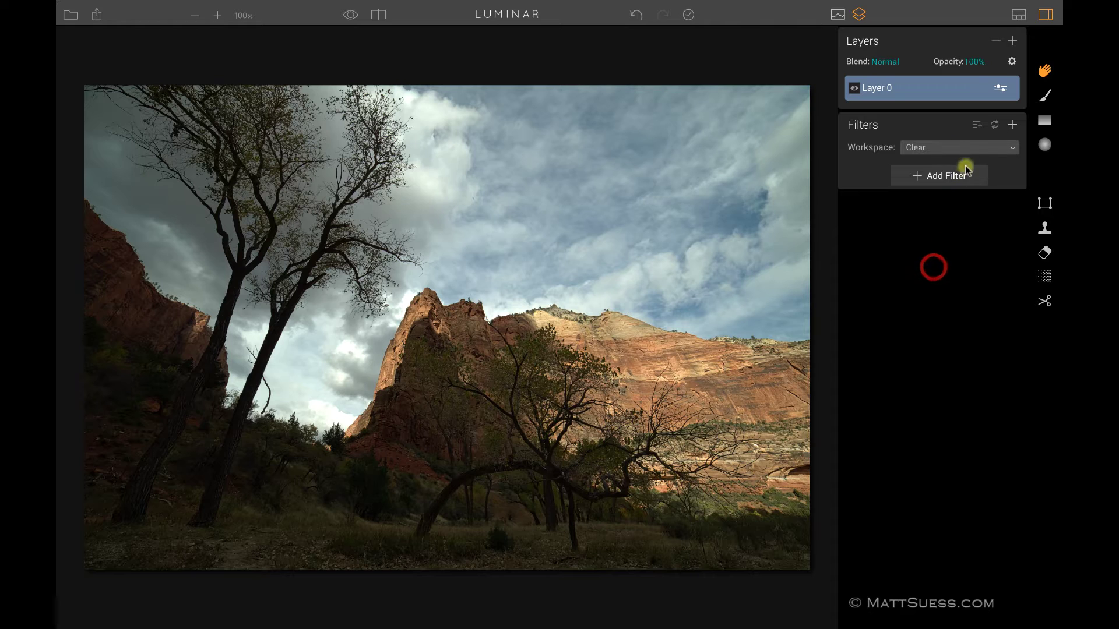
# Keep the Clear workspace and open the Add Filters browser with descriptions and before/after previews
pyautogui.click(953, 150)
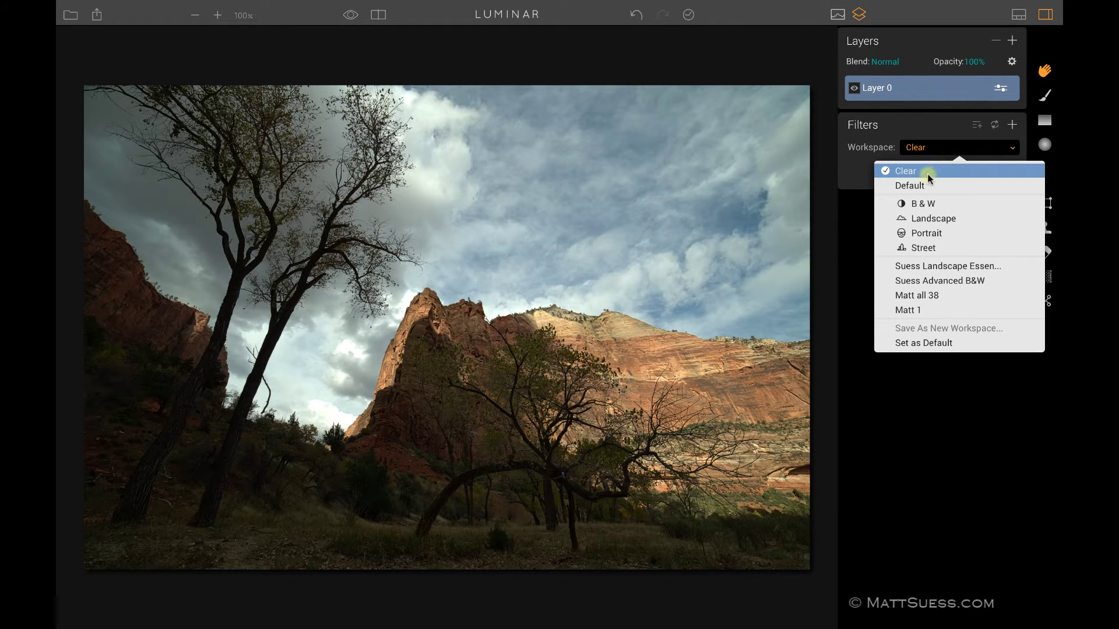
pyautogui.click(929, 178)
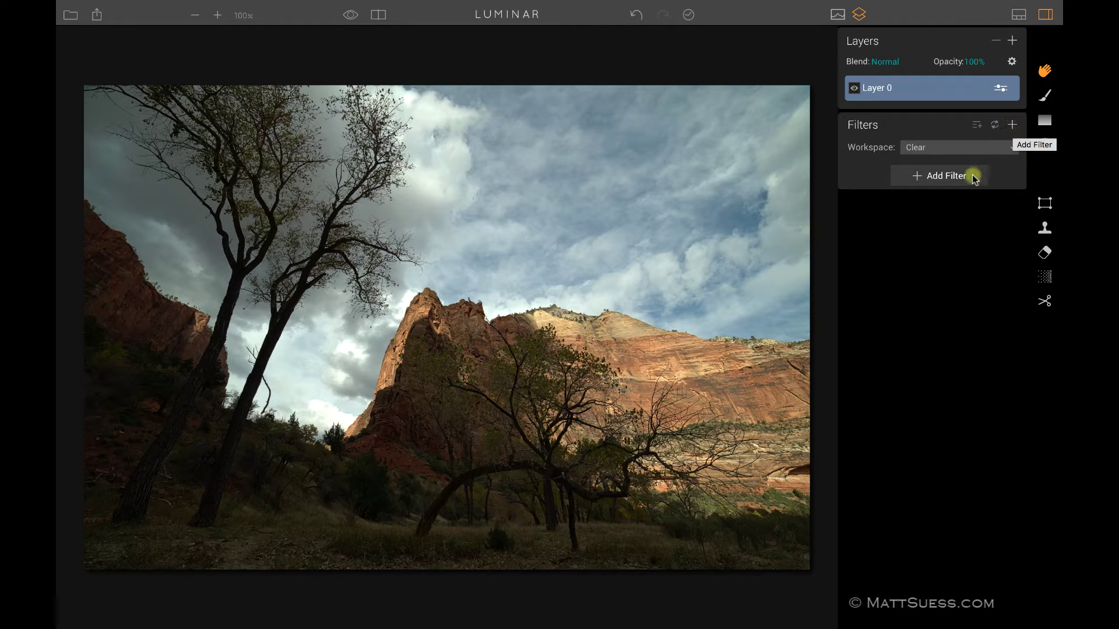
pyautogui.click(932, 178)
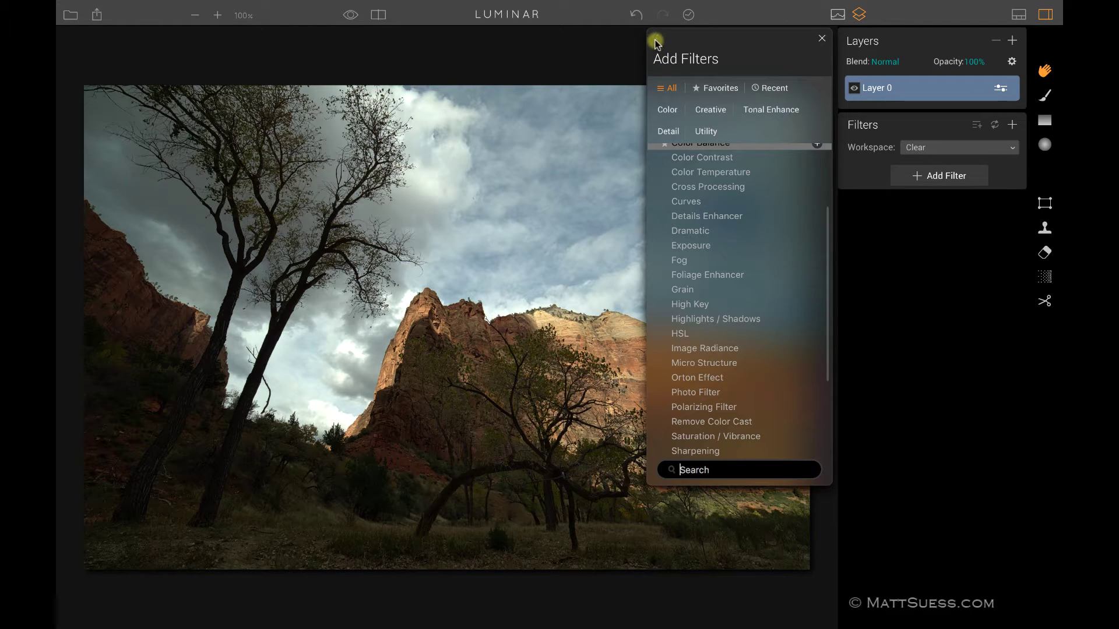
pyautogui.click(655, 42)
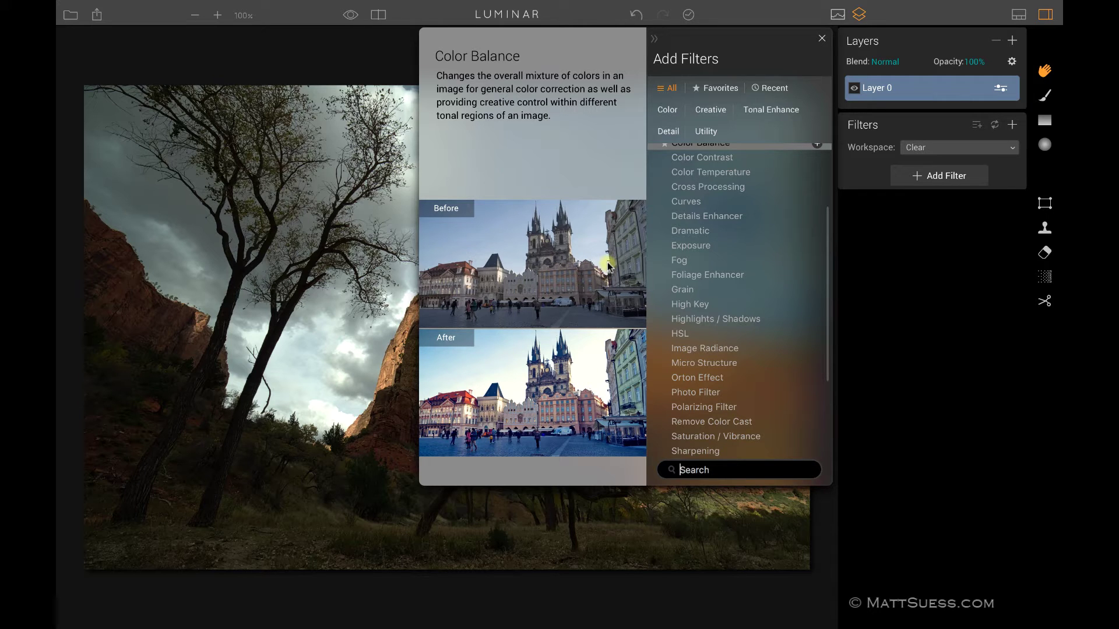
pyautogui.moveTo(824, 257)
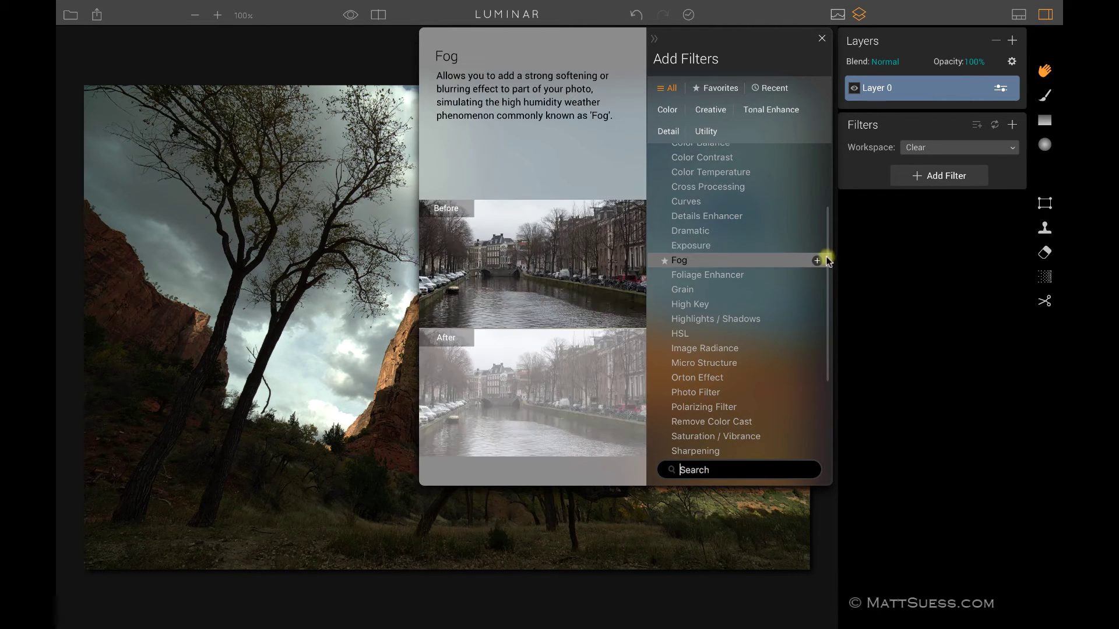
pyautogui.scroll(7, 764, 233)
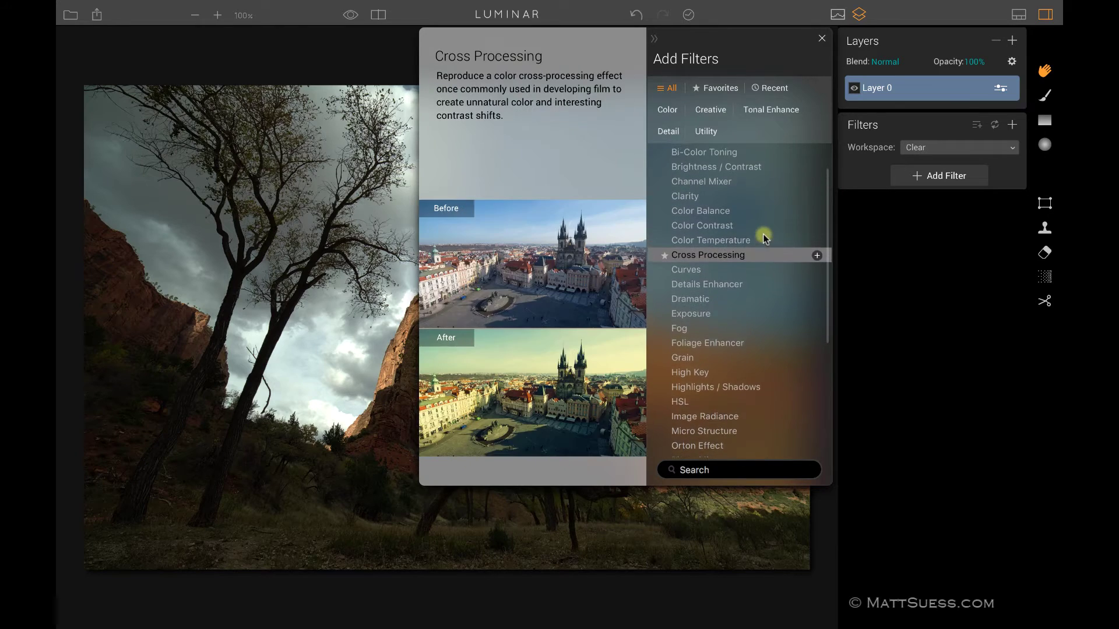
pyautogui.scroll(-8, 761, 236)
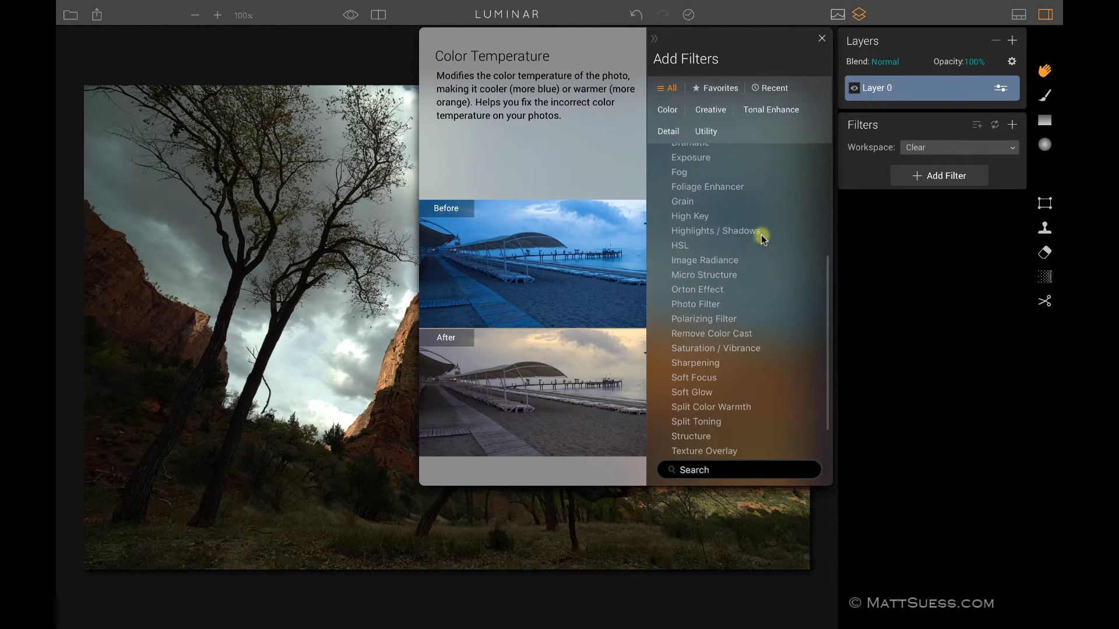
pyautogui.scroll(8, 761, 236)
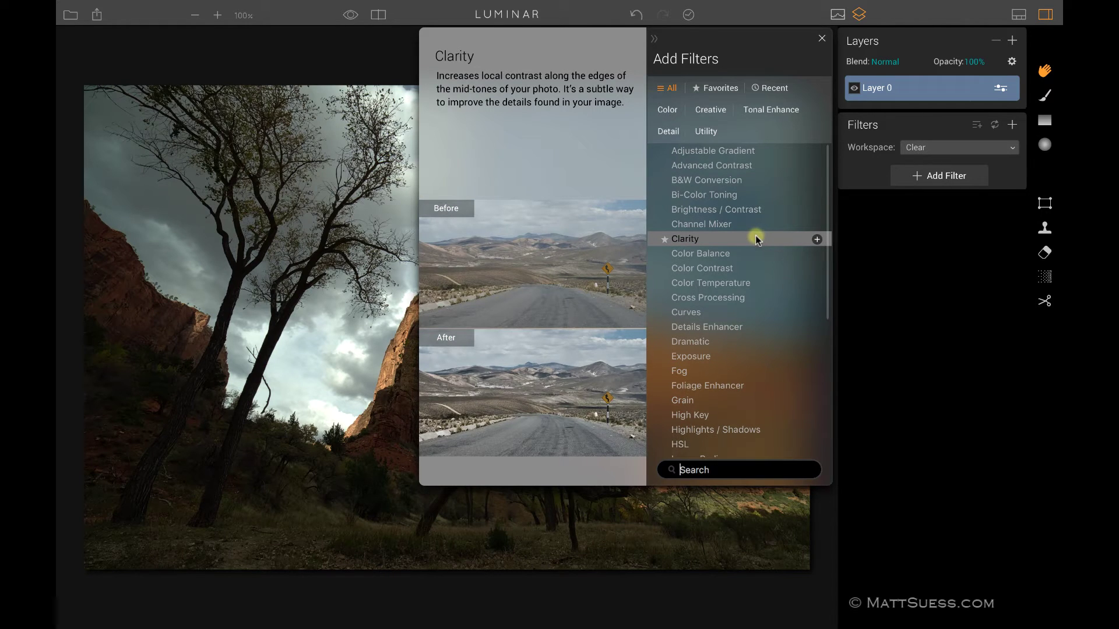
pyautogui.click(703, 471)
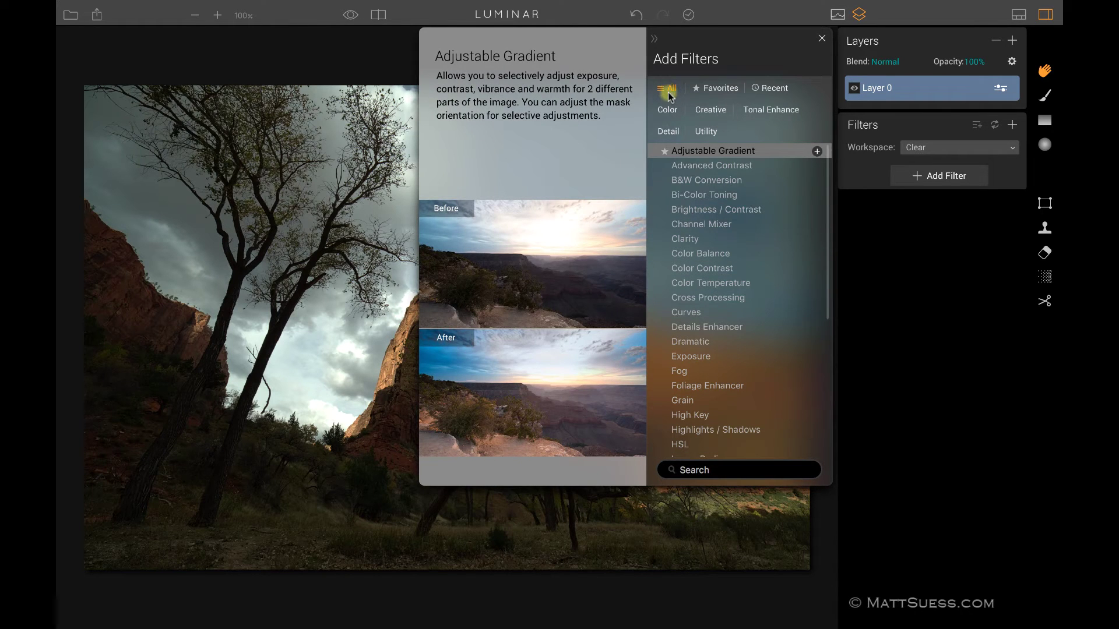
pyautogui.click(721, 90)
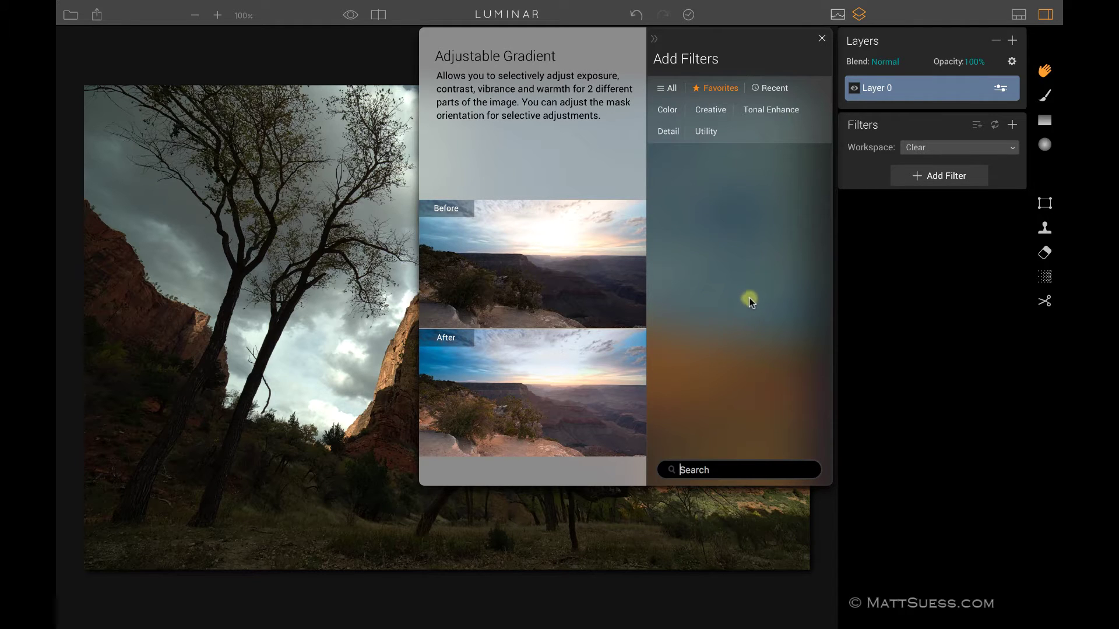
pyautogui.click(775, 88)
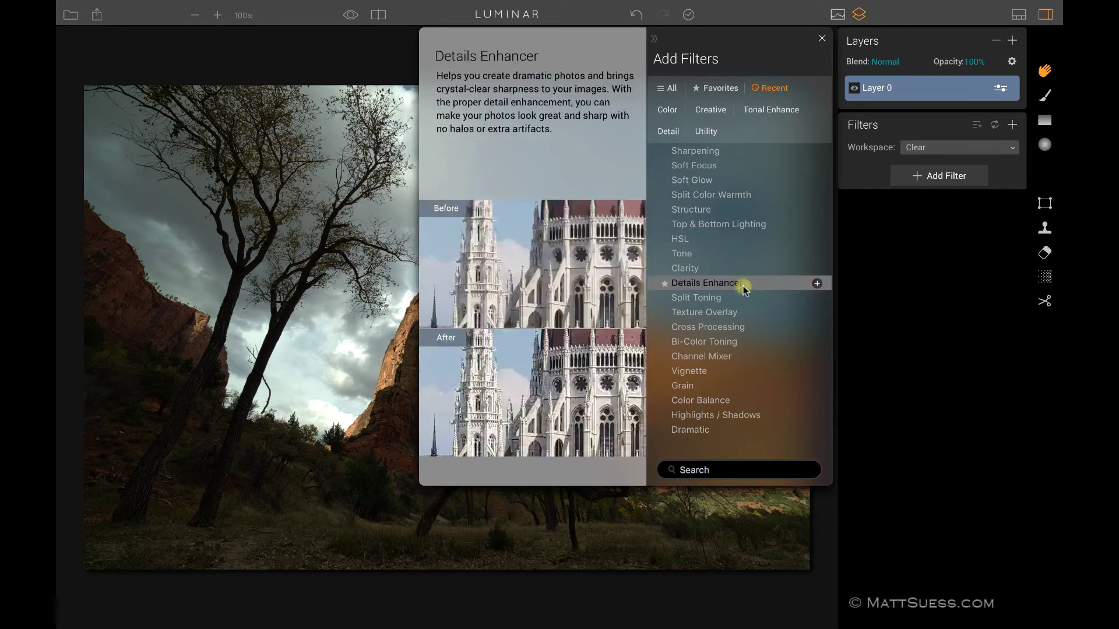
pyautogui.click(667, 111)
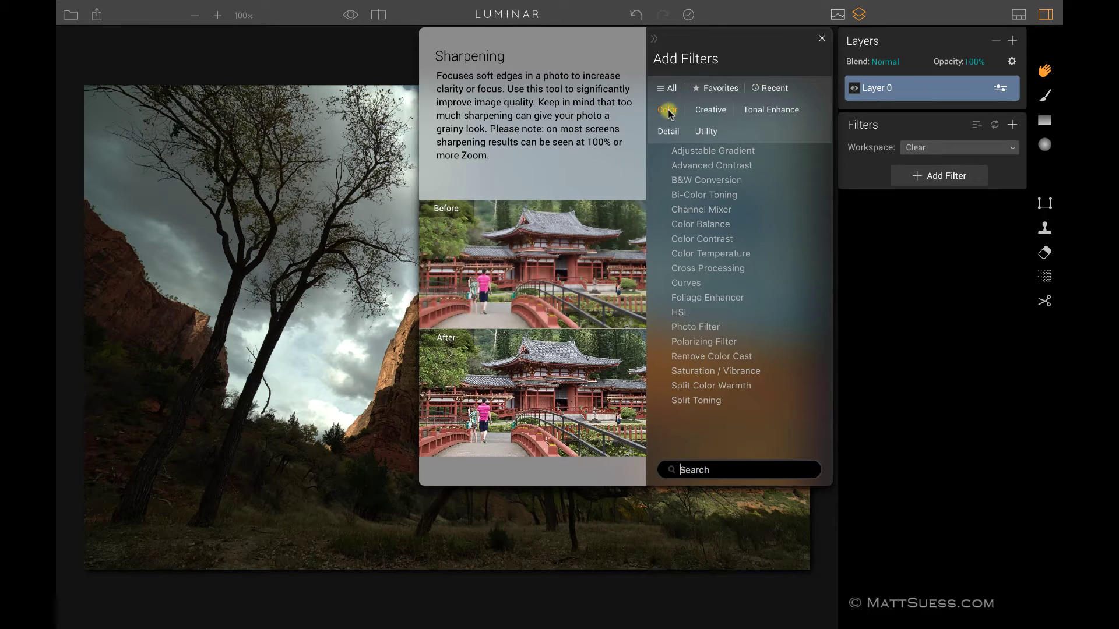
pyautogui.click(710, 111)
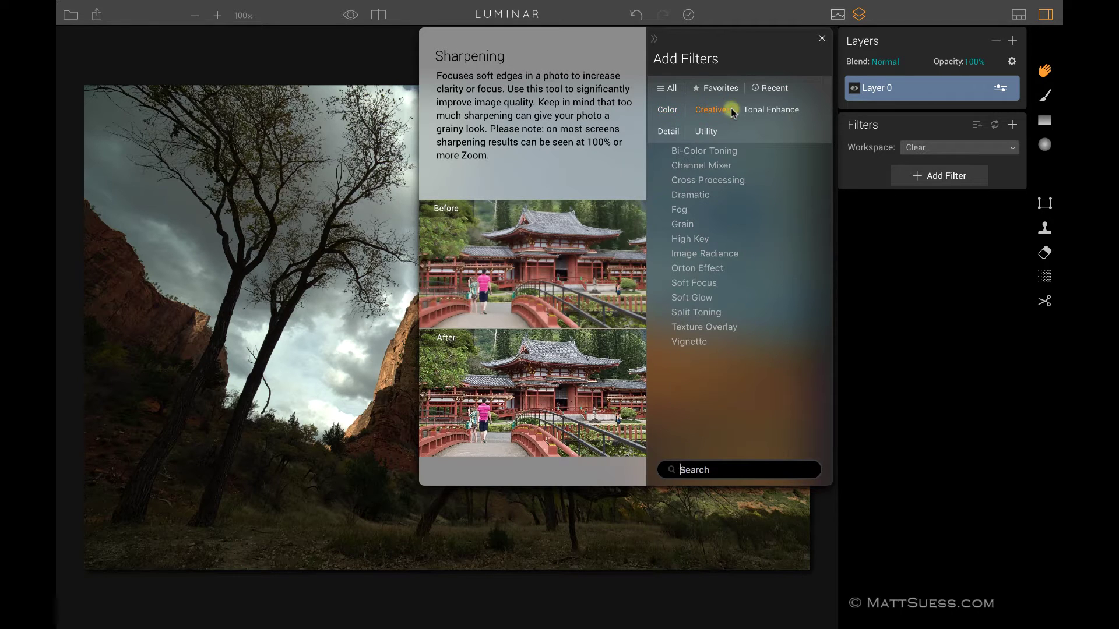
pyautogui.click(773, 110)
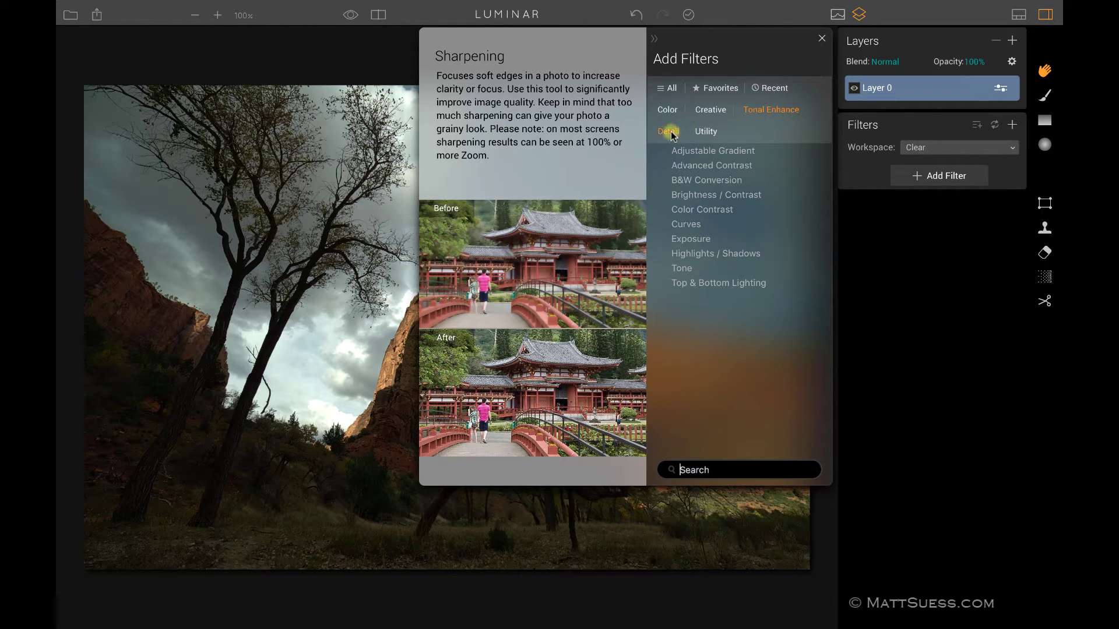
pyautogui.click(670, 132)
pyautogui.click(712, 132)
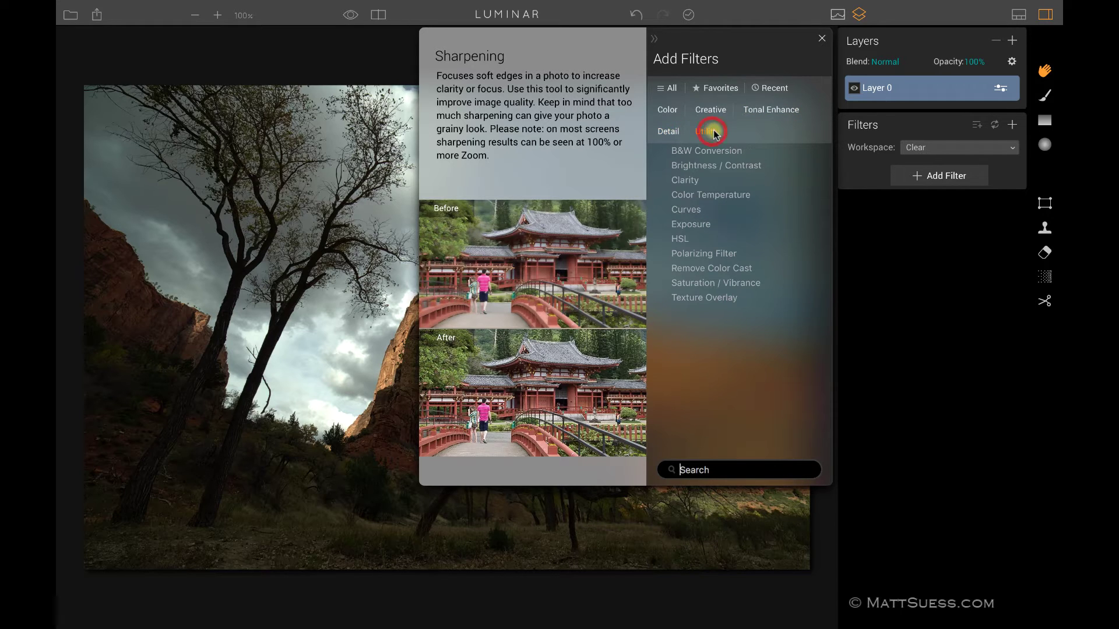
pyautogui.click(664, 90)
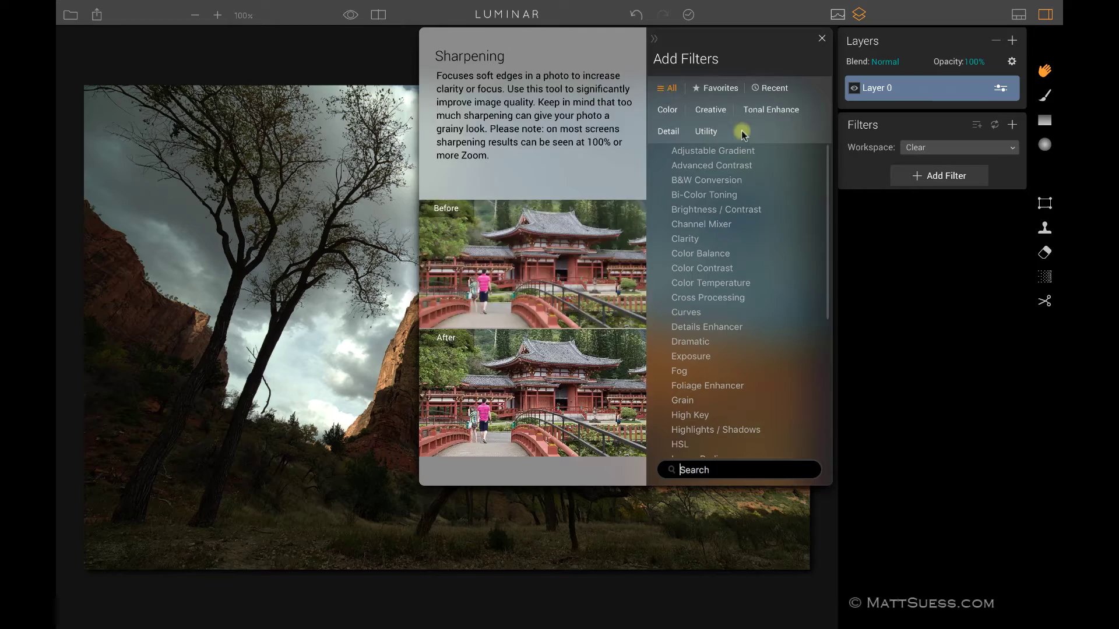
pyautogui.scroll(-5, 759, 235)
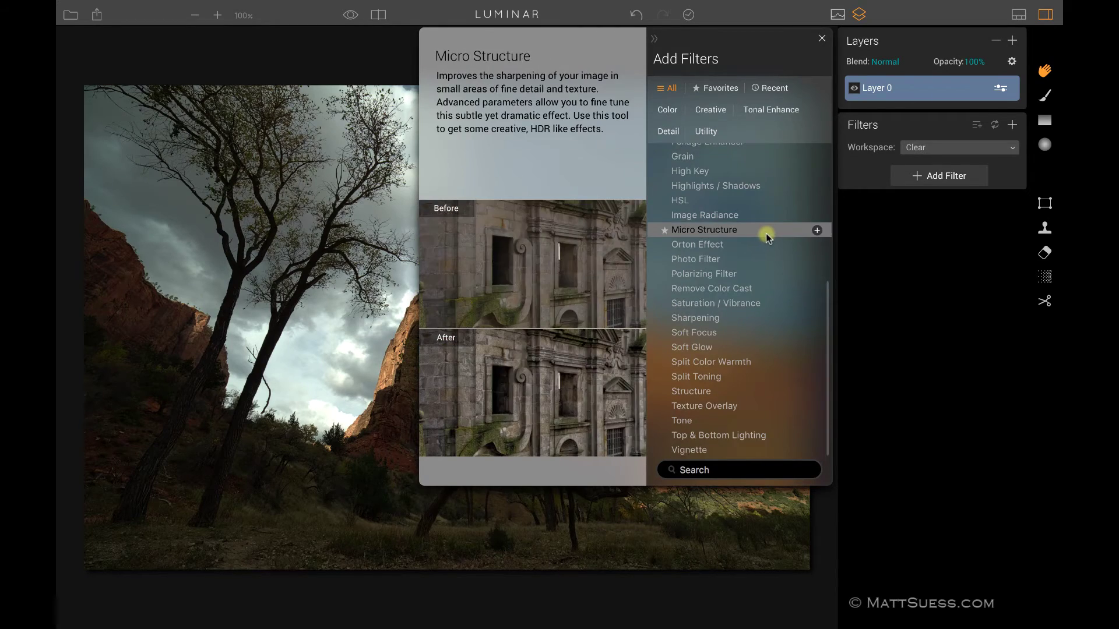
pyautogui.scroll(5, 766, 236)
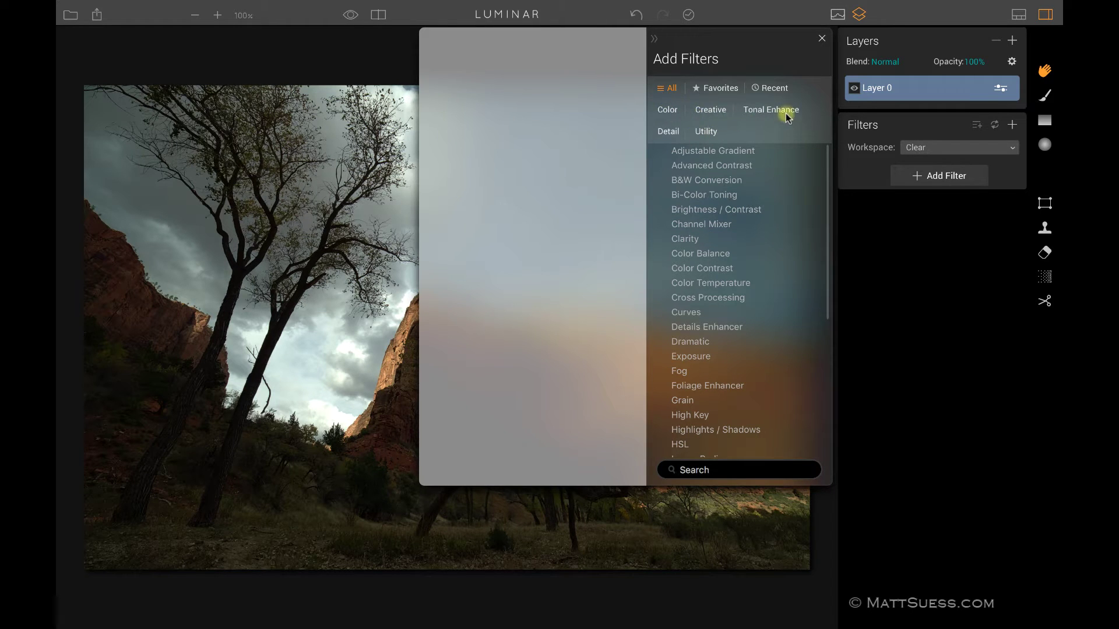
# Add the Adjustable Gradient filter from the Add Filters list to the canyon photo
pyautogui.moveTo(741, 181)
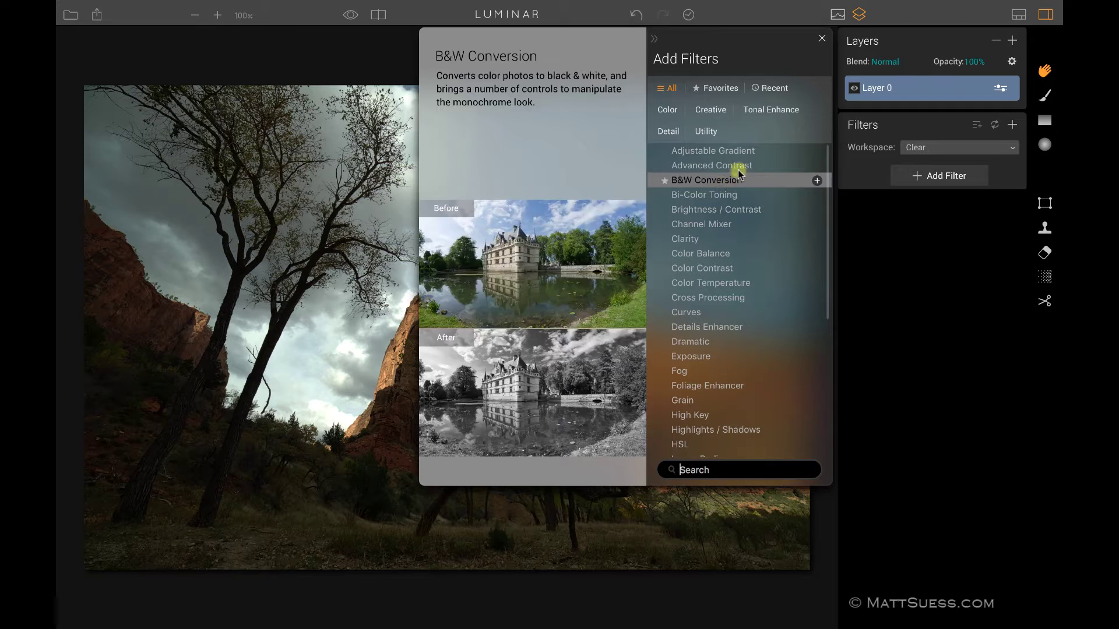
pyautogui.moveTo(738, 155)
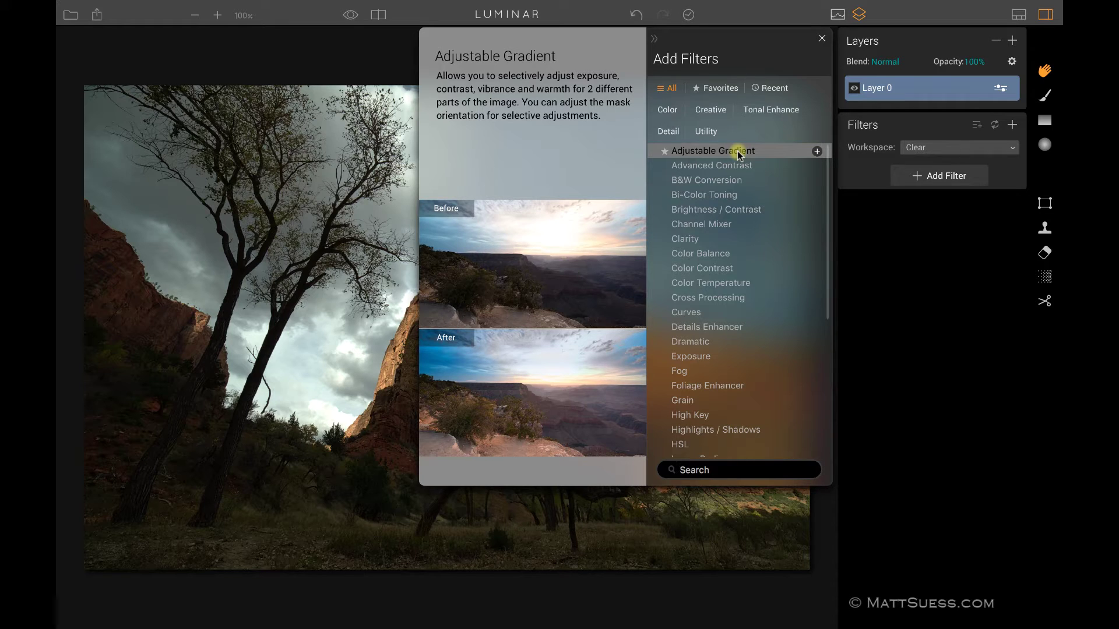
pyautogui.click(736, 153)
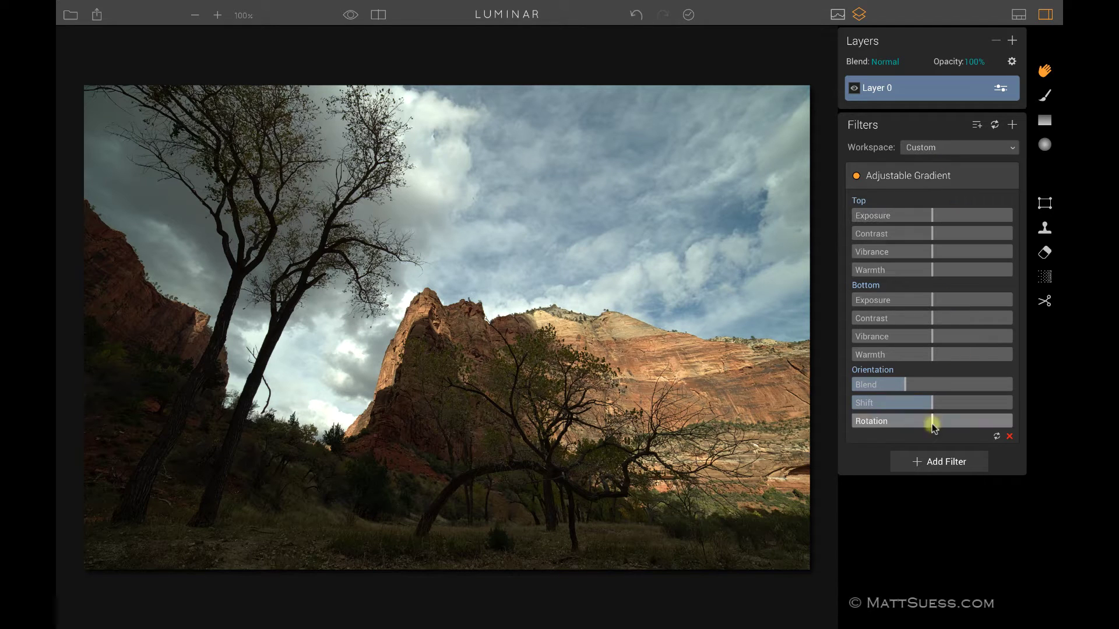
# Add Clarity, Color Balance, Color Temperature and Curves filters to the stack
pyautogui.click(916, 464)
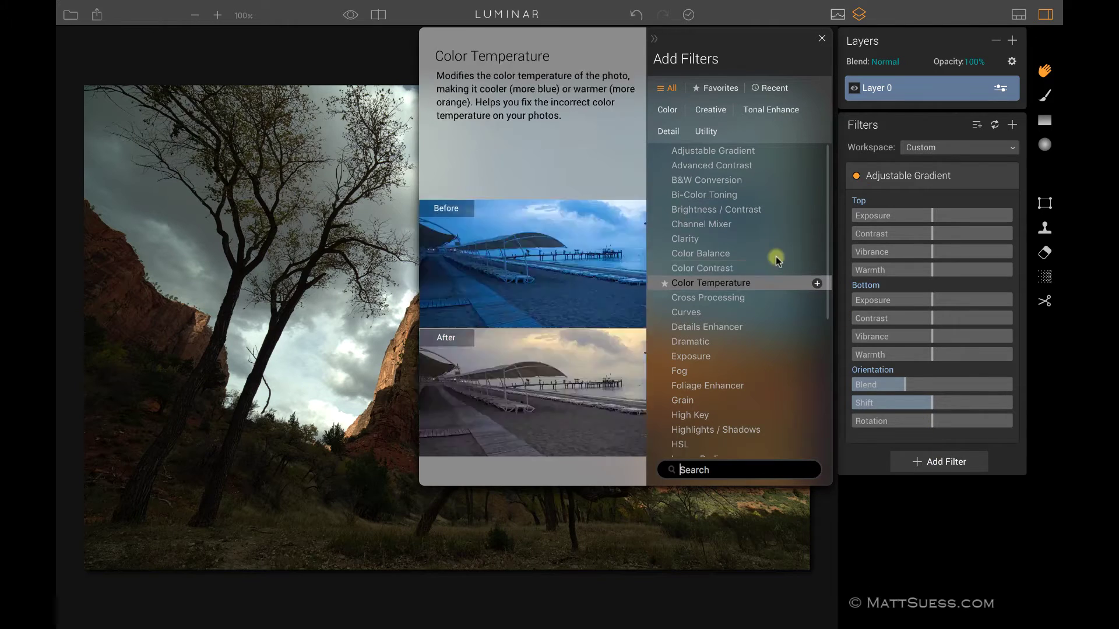
pyautogui.click(817, 240)
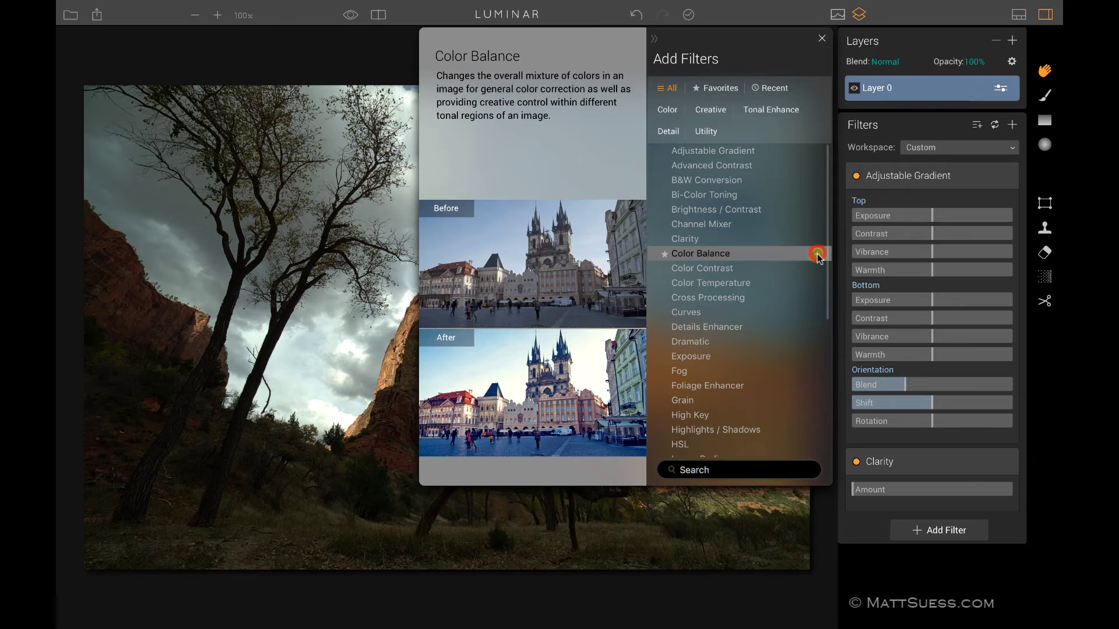
pyautogui.click(816, 254)
pyautogui.click(816, 284)
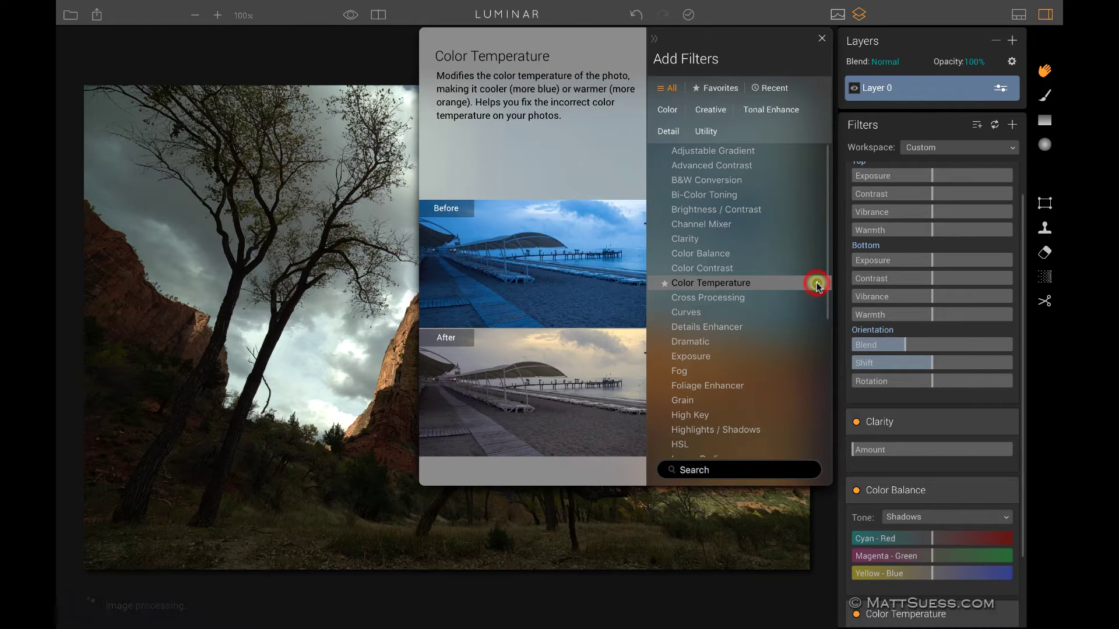
pyautogui.click(818, 314)
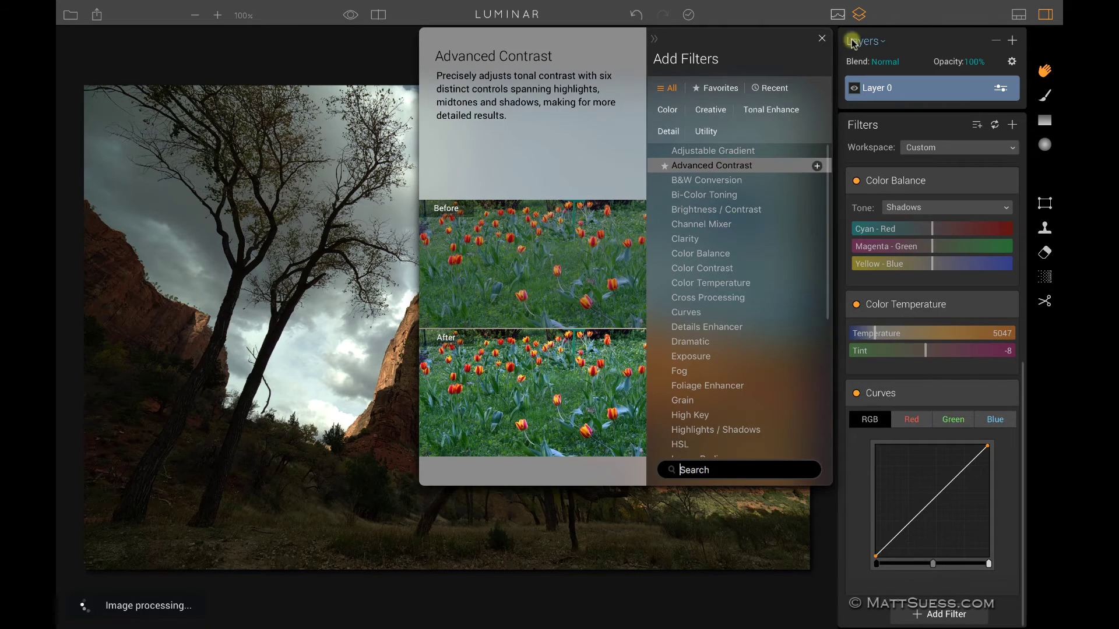
# Close the filter browser, try Clarity at 30, then reset it to 0
pyautogui.click(821, 39)
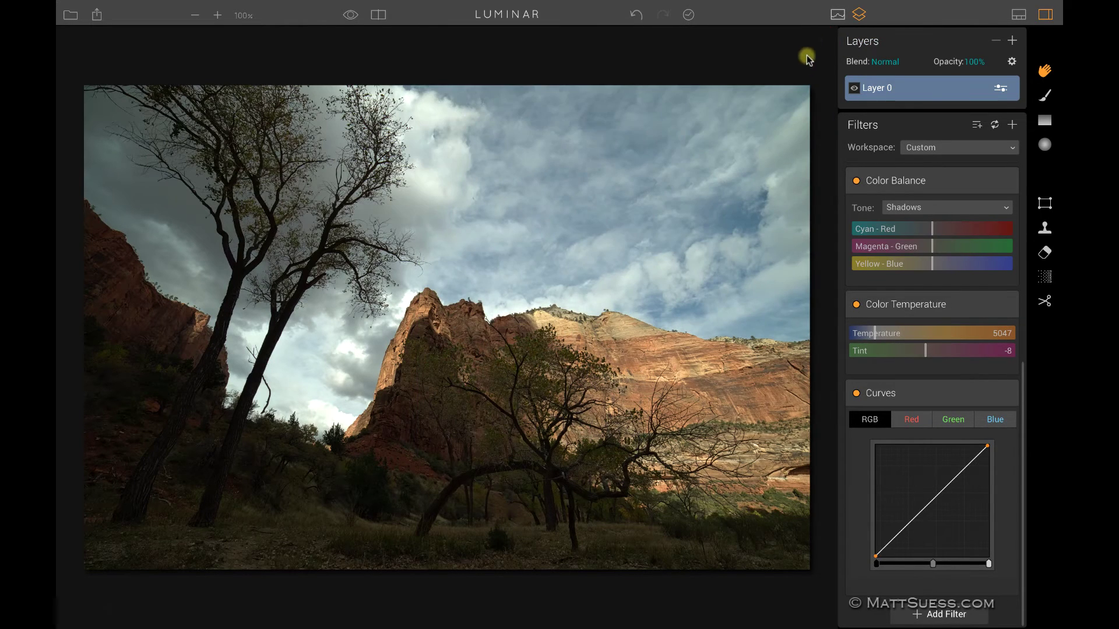
pyautogui.scroll(3, 944, 343)
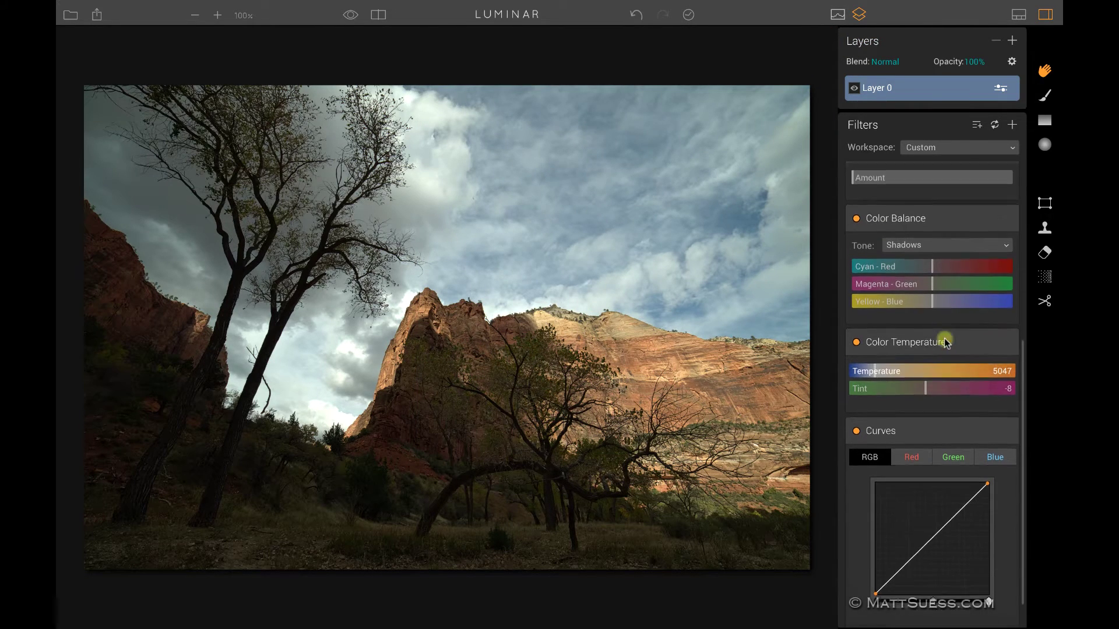
pyautogui.scroll(5, 945, 342)
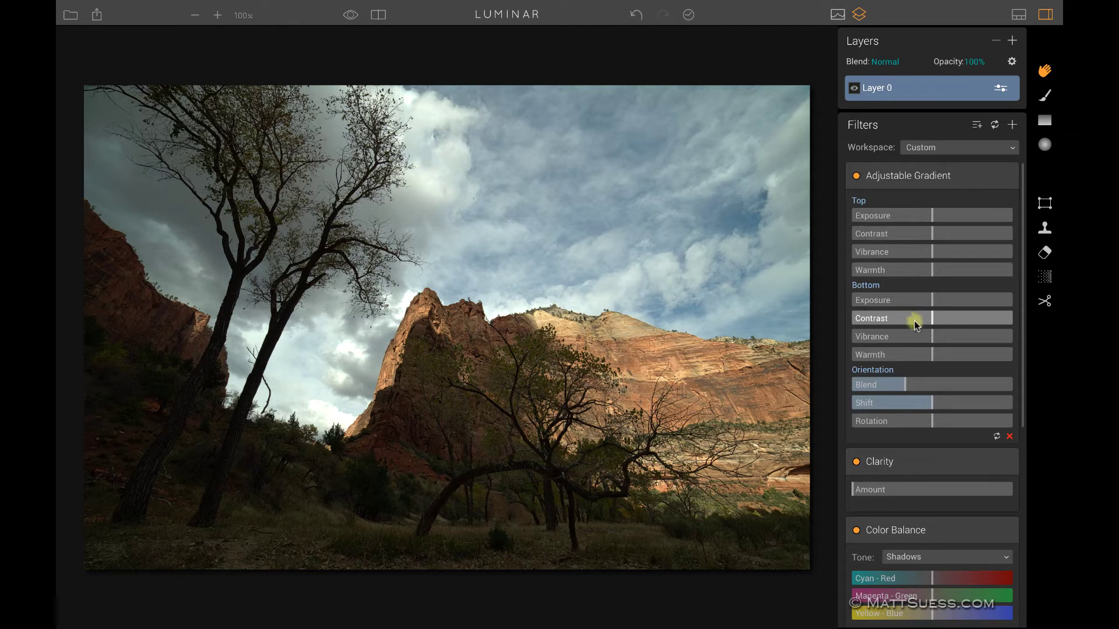
pyautogui.scroll(-2, 925, 349)
pyautogui.scroll(-2, 925, 354)
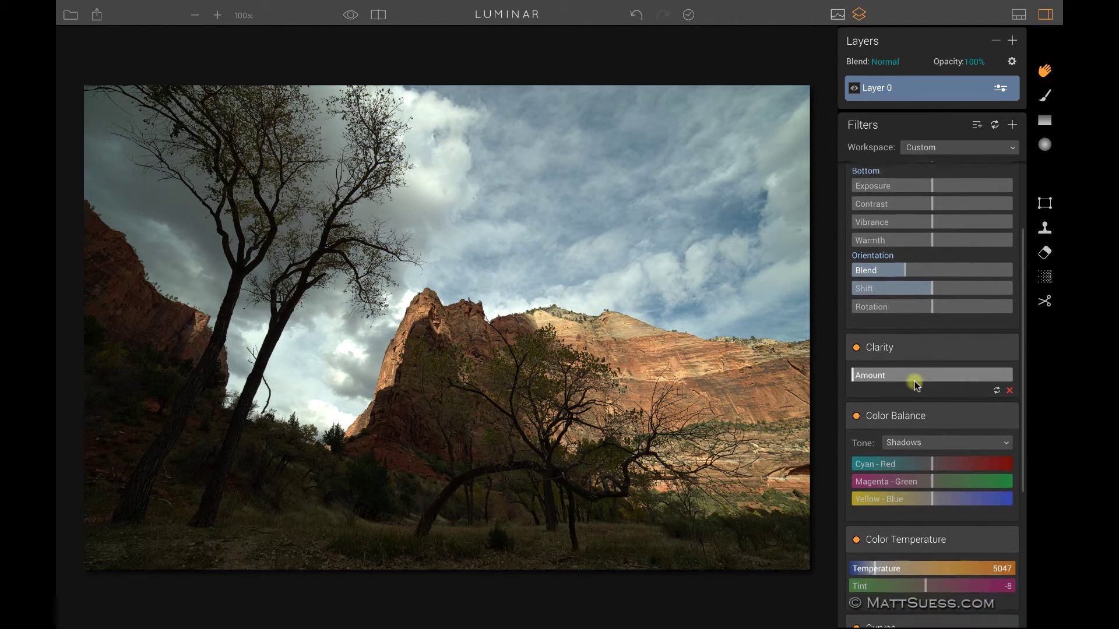
pyautogui.click(900, 362)
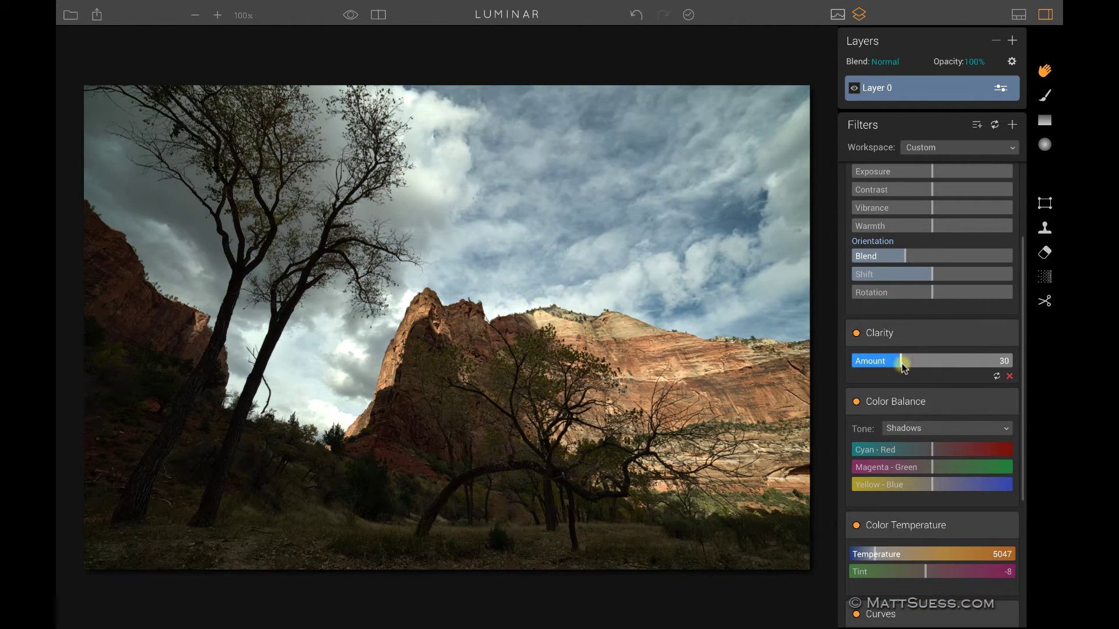
pyautogui.doubleClick(867, 359)
# Move Color Balance above Clarity and Curves above Color Temperature in the Filters list
pyautogui.scroll(-1, 926, 390)
pyautogui.scroll(-5, 930, 398)
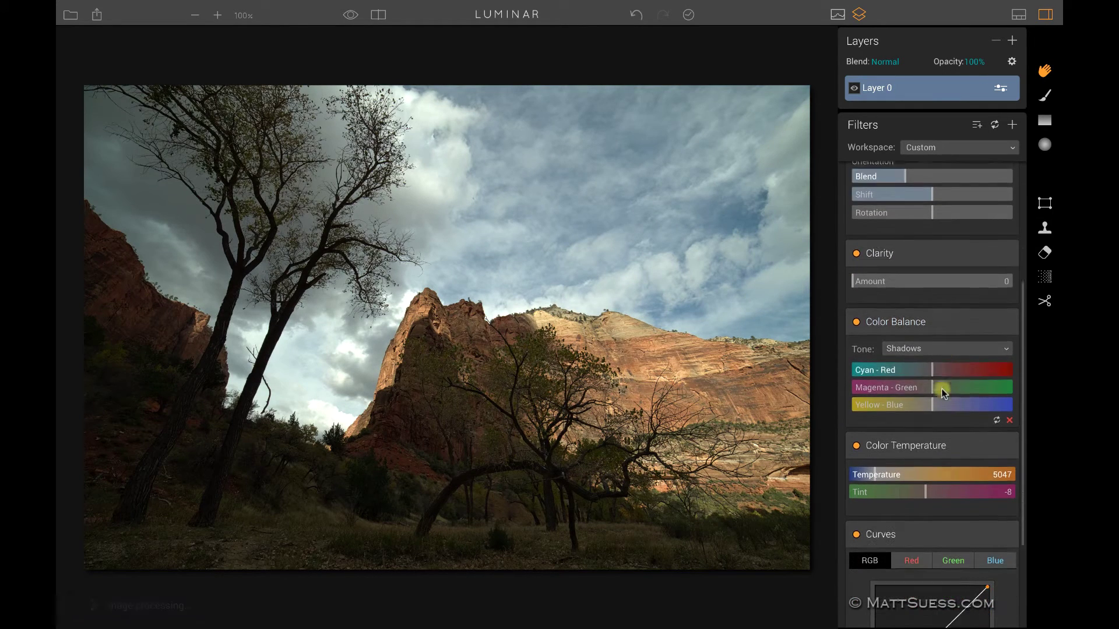
pyautogui.scroll(-3, 941, 350)
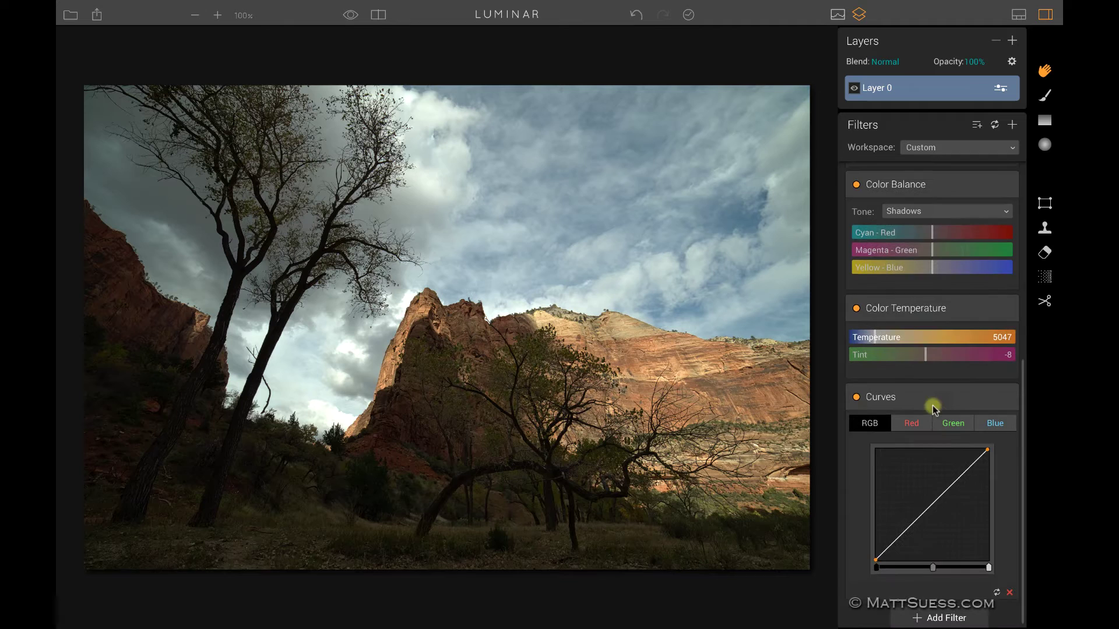
pyautogui.scroll(10, 981, 289)
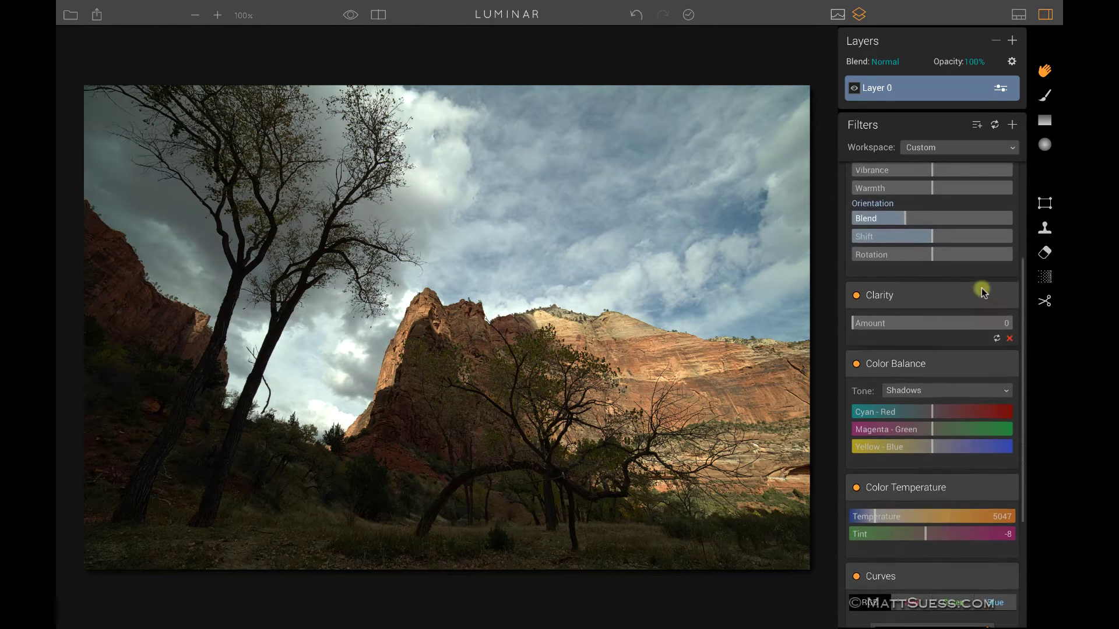
pyautogui.scroll(3, 978, 274)
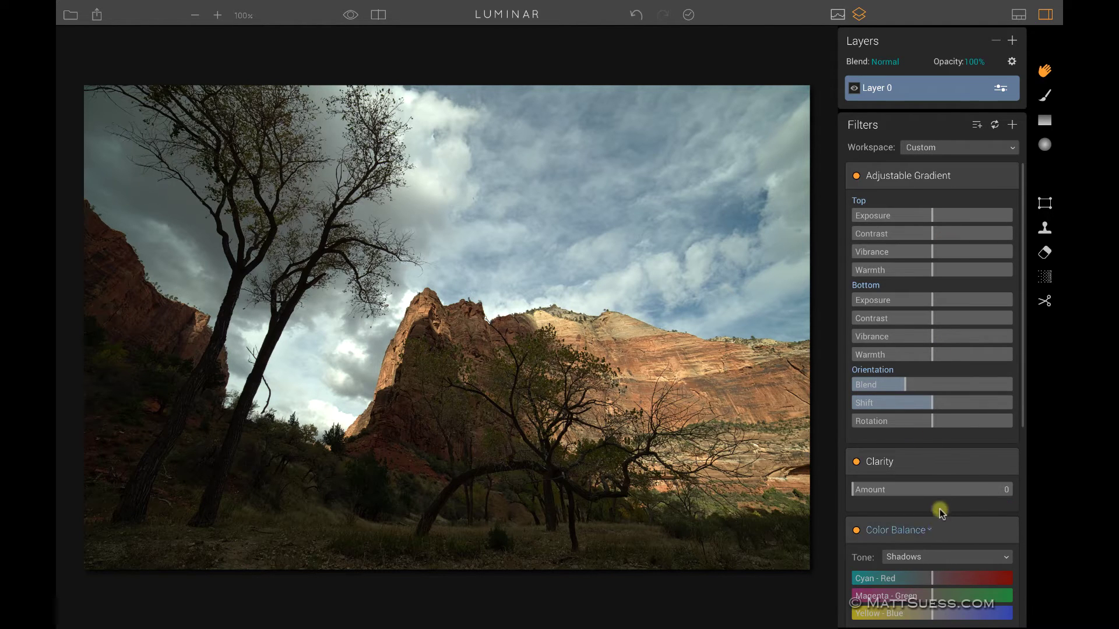
pyautogui.scroll(-2, 941, 511)
pyautogui.moveTo(966, 472); pyautogui.dragTo(973, 414)
pyautogui.scroll(-4, 969, 429)
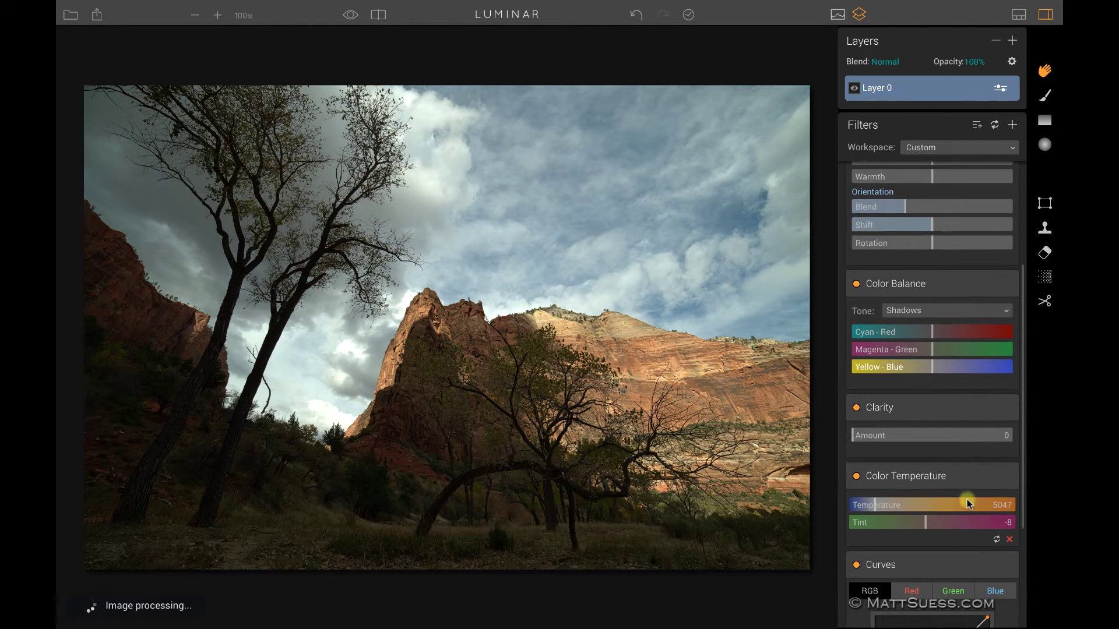
pyautogui.moveTo(966, 565); pyautogui.dragTo(958, 483)
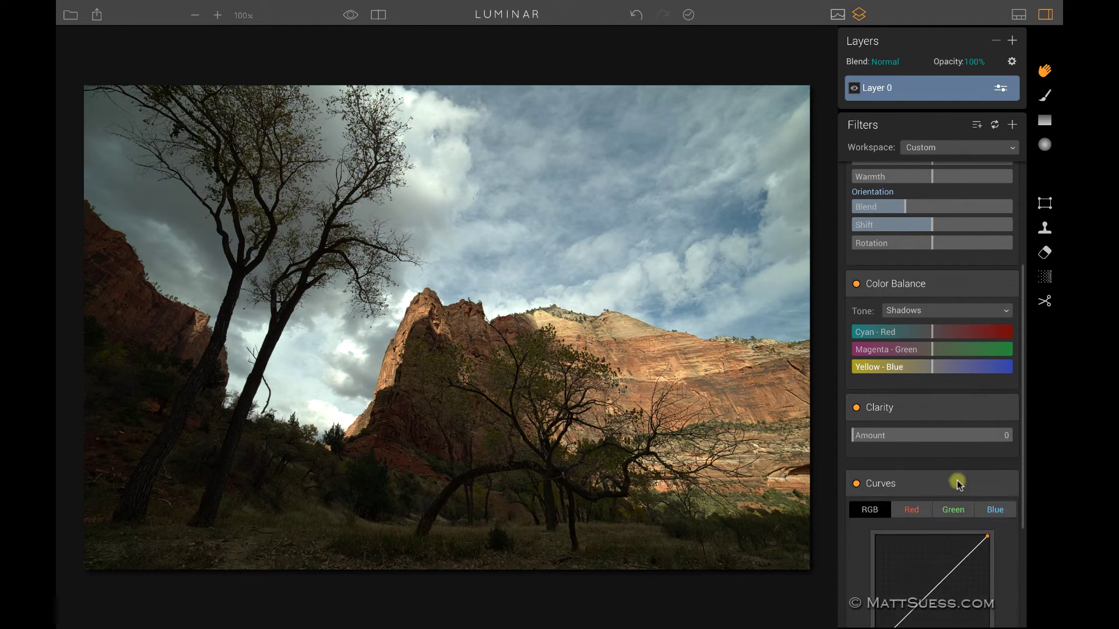
pyautogui.scroll(-3, 967, 407)
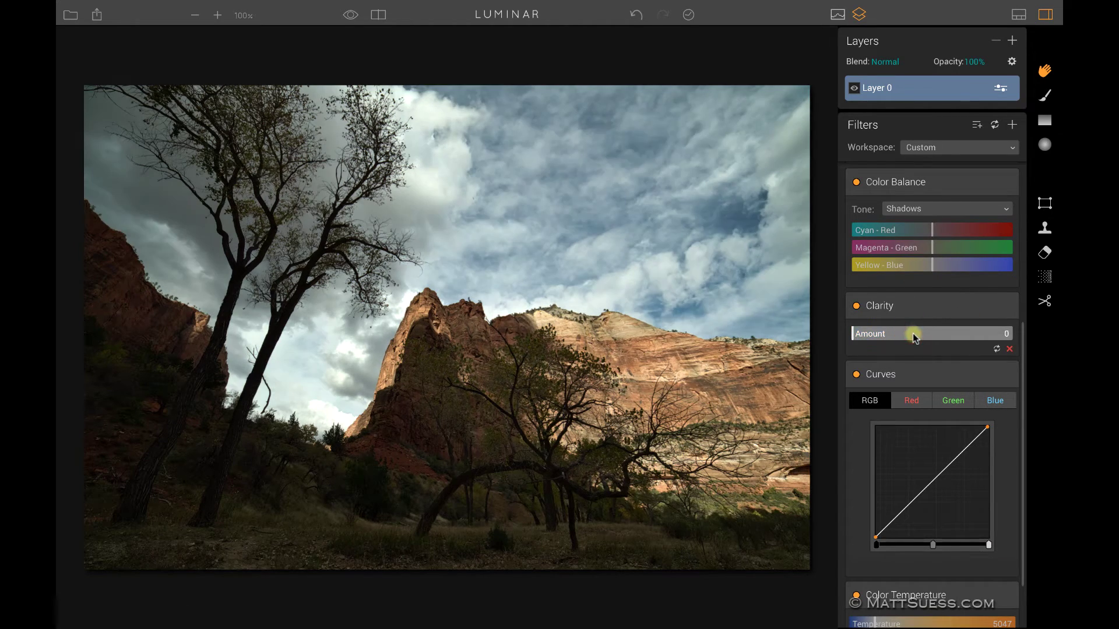
# Try Clarity at 48, reset it to 0, and delete the Curves filter
pyautogui.moveTo(913, 337); pyautogui.dragTo(955, 352)
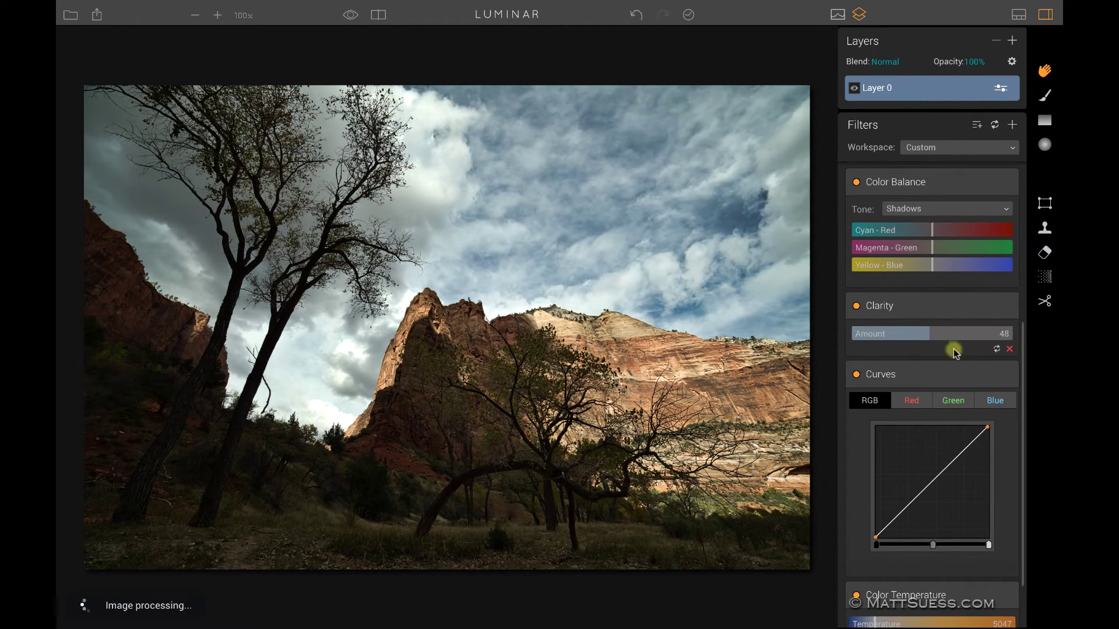
pyautogui.click(996, 349)
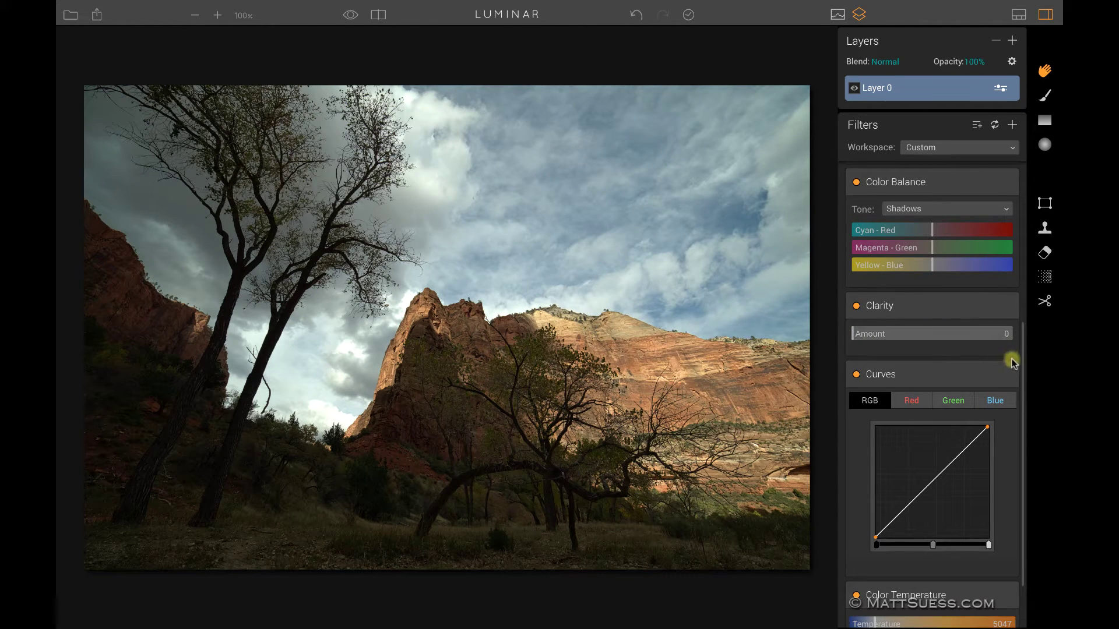
pyautogui.scroll(-2, 1000, 373)
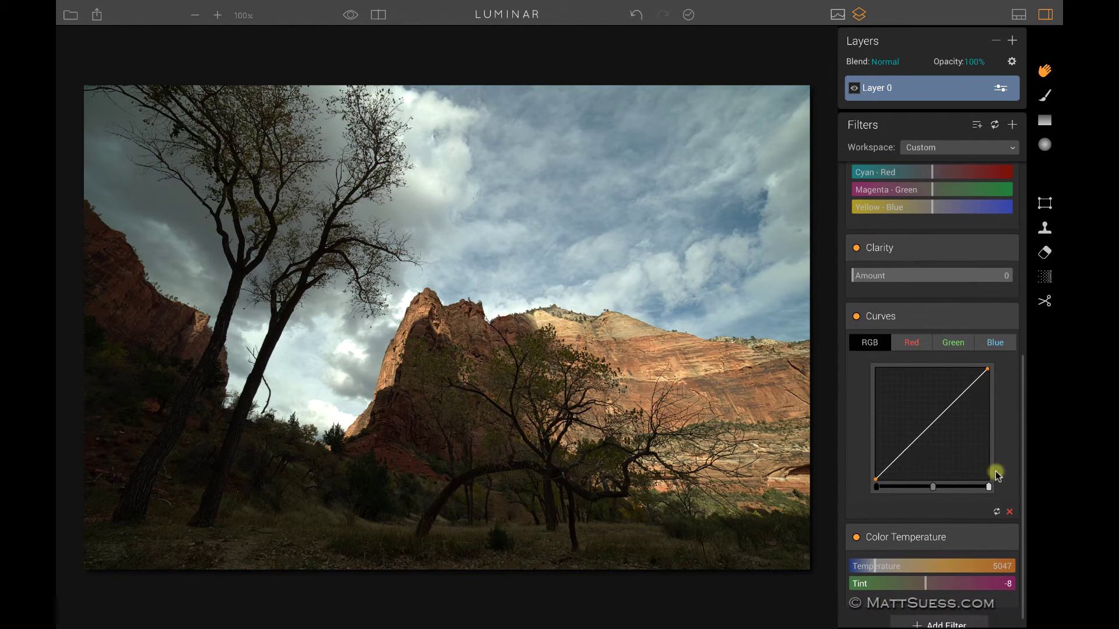
pyautogui.click(1010, 514)
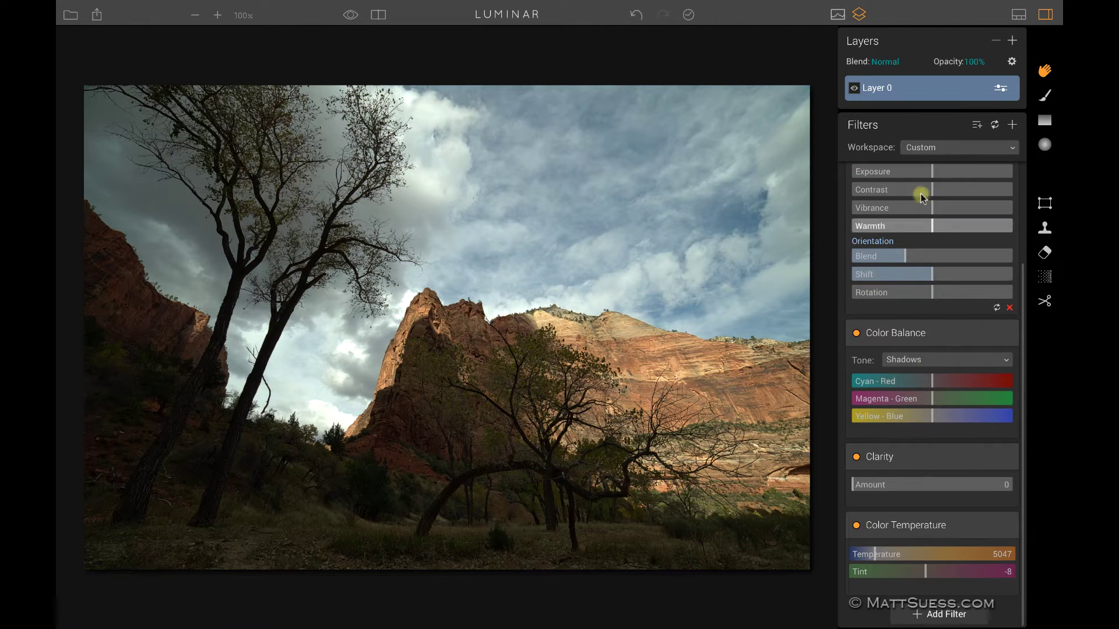
pyautogui.click(927, 334)
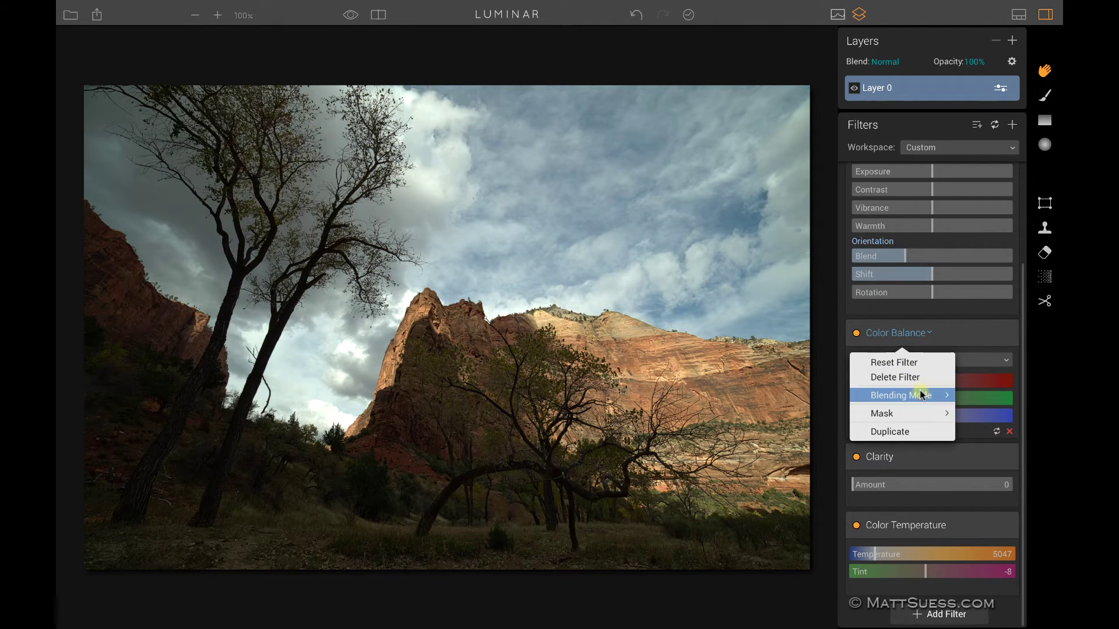
pyautogui.moveTo(922, 401)
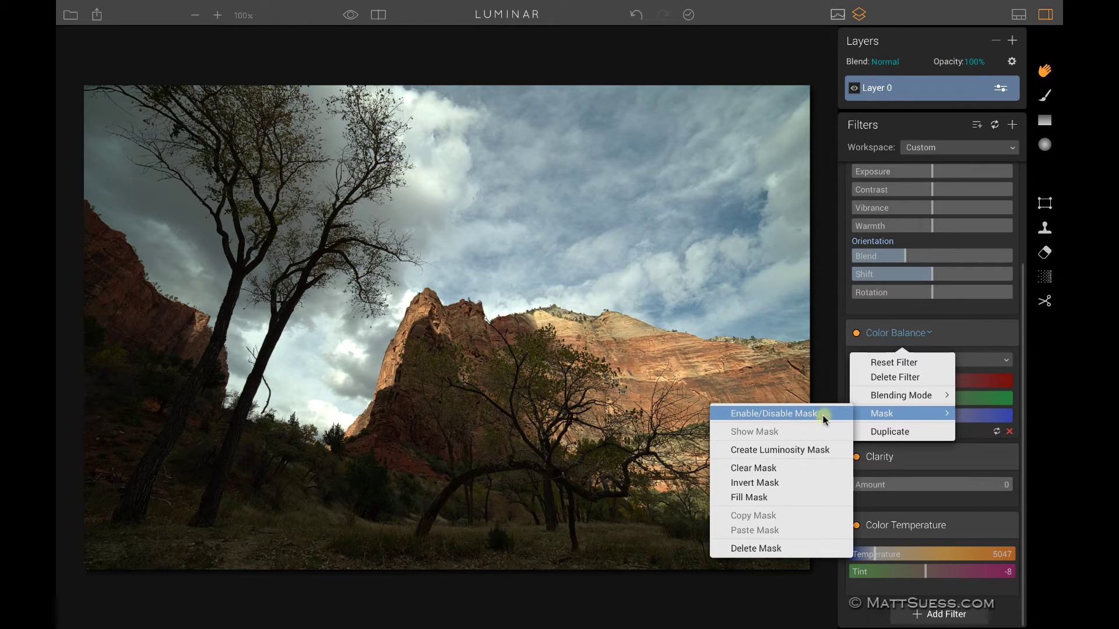
pyautogui.click(816, 454)
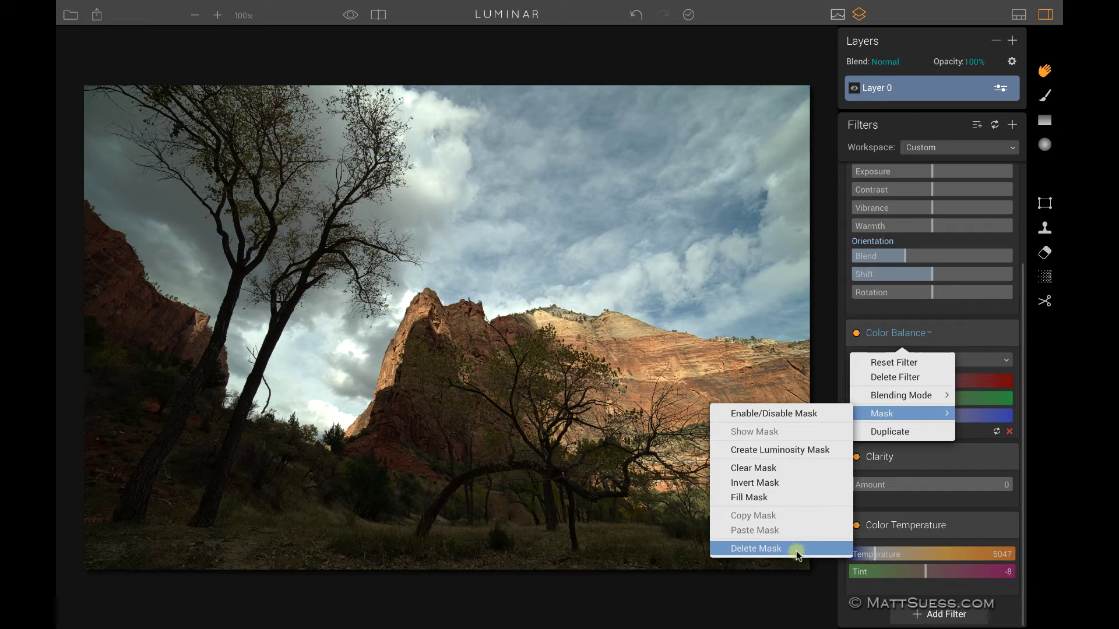
pyautogui.click(967, 337)
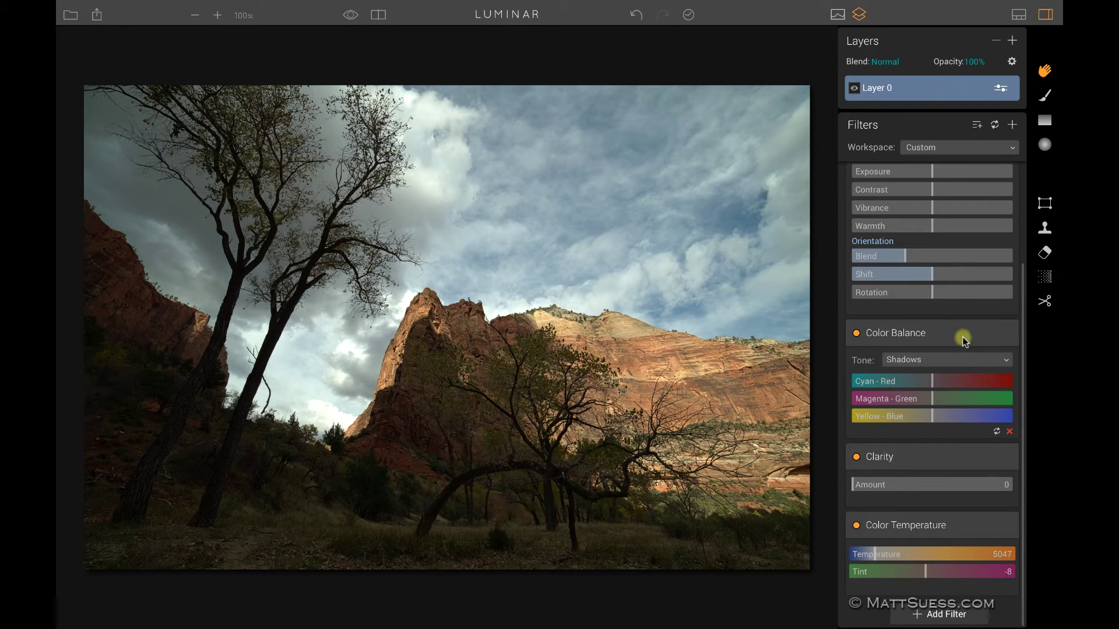
# Try gradient warmth 59, shadows Yellow-Blue -28, Clarity 44 and Temperature 11150
pyautogui.click(984, 333)
pyautogui.moveTo(935, 226); pyautogui.dragTo(943, 189)
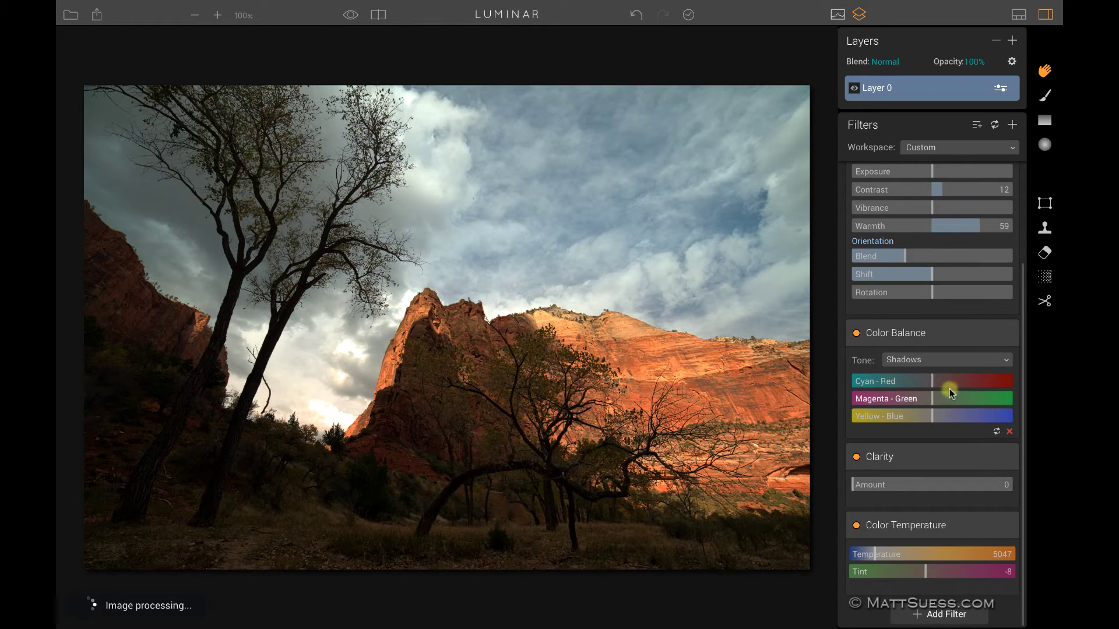
pyautogui.click(909, 415)
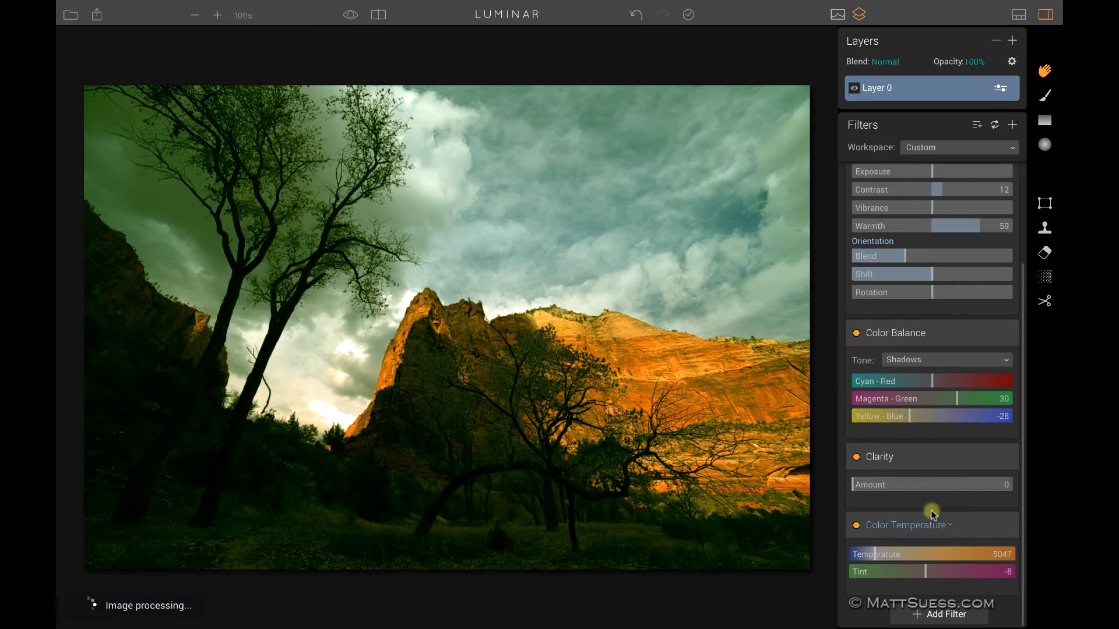
pyautogui.click(924, 485)
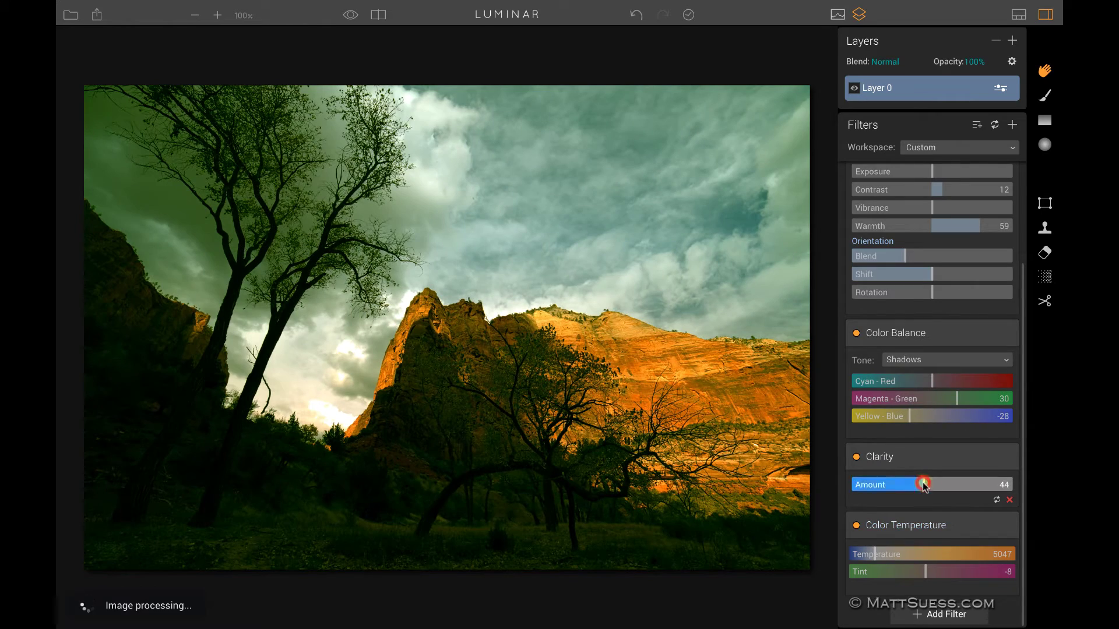
pyautogui.click(918, 554)
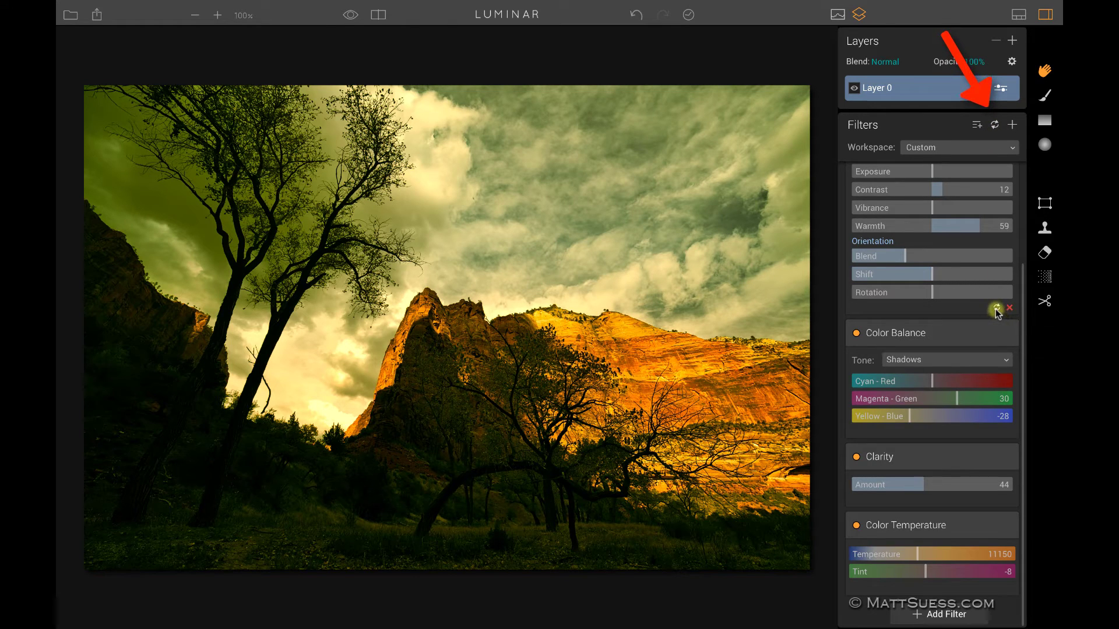
# Reset every filter adjustment to zero with the reset-all icon
pyautogui.scroll(3, 994, 309)
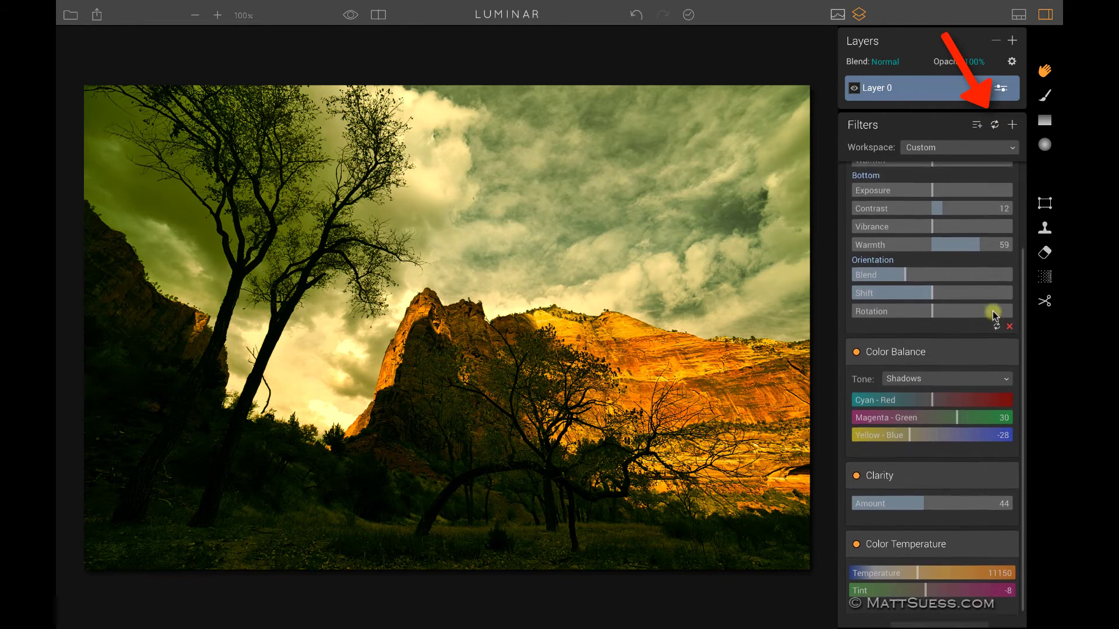
pyautogui.scroll(4, 992, 308)
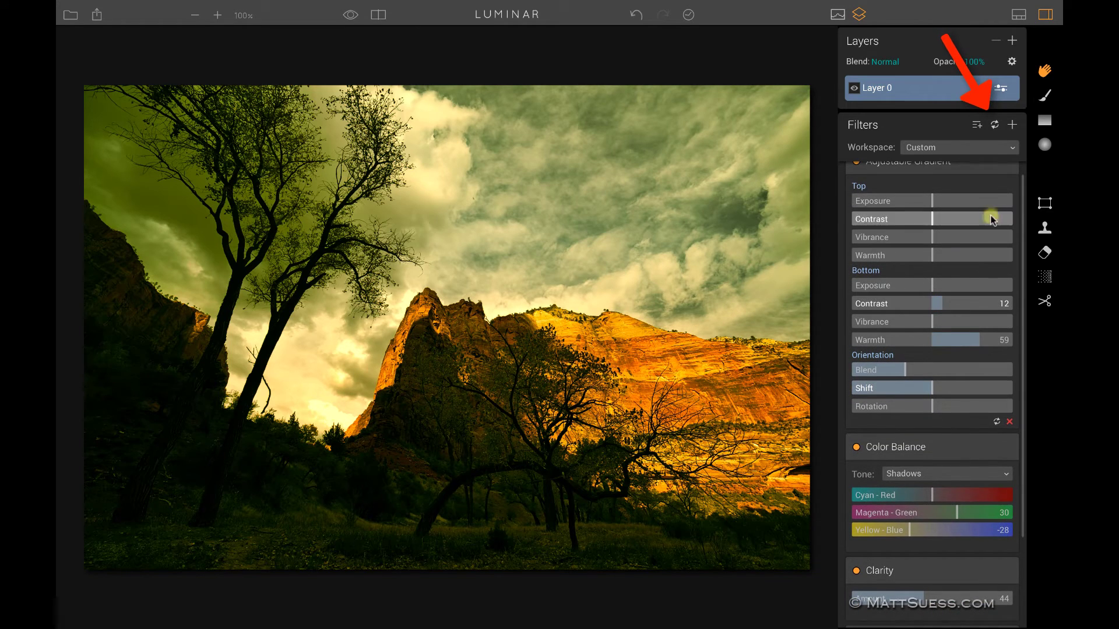
pyautogui.click(994, 124)
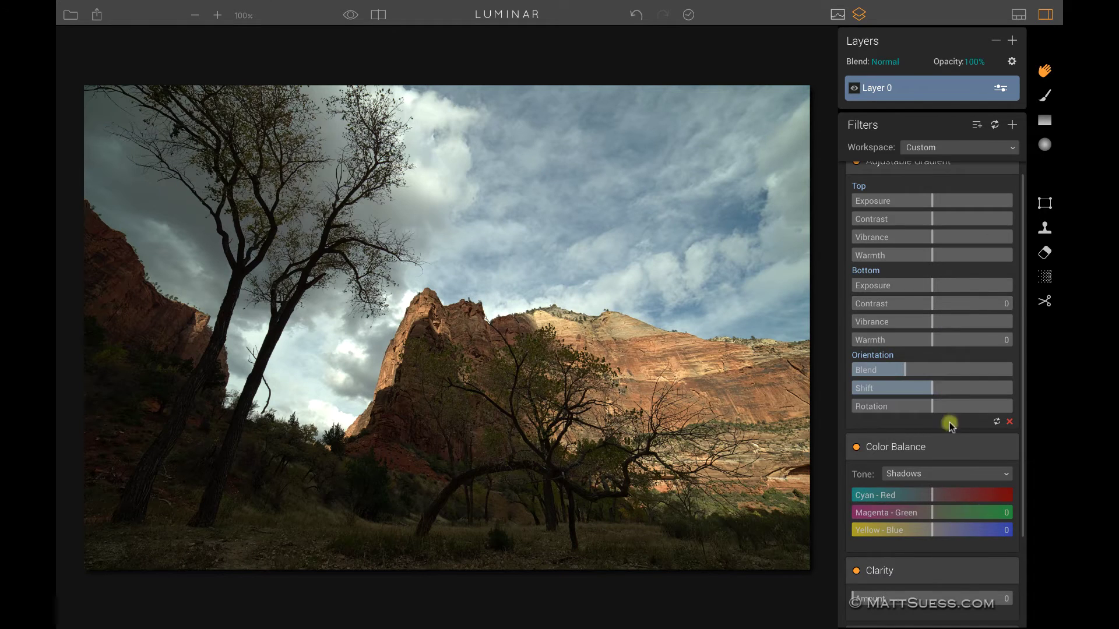
# Set the gradient to top exposure 31, bottom exposure -51 and warmth 32, comparing it off and on
pyautogui.scroll(1, 956, 292)
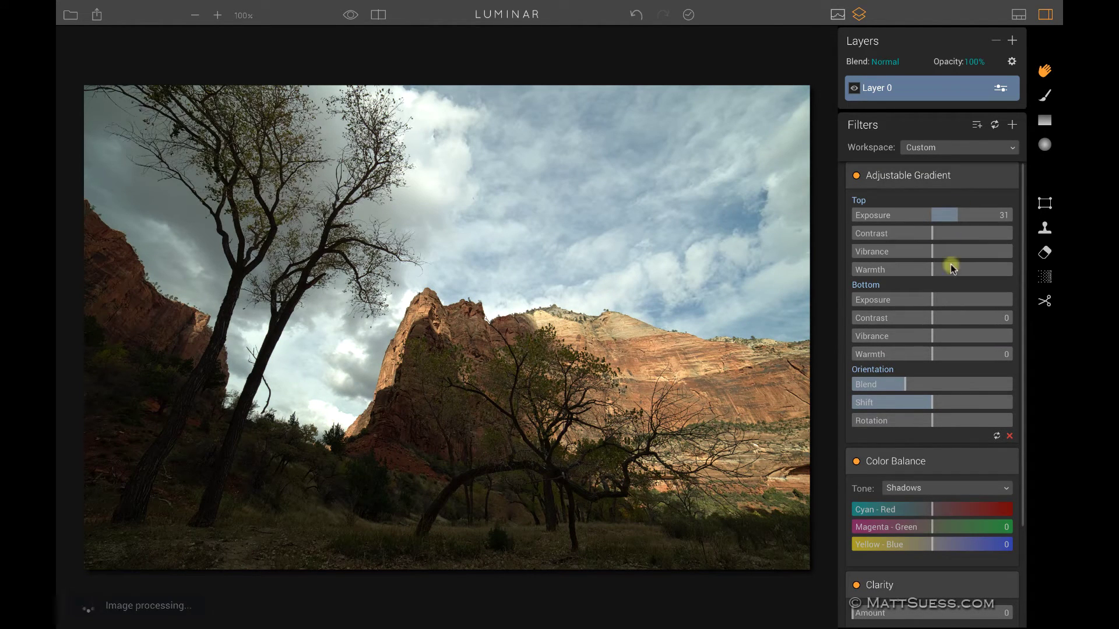
pyautogui.moveTo(896, 303); pyautogui.dragTo(888, 299)
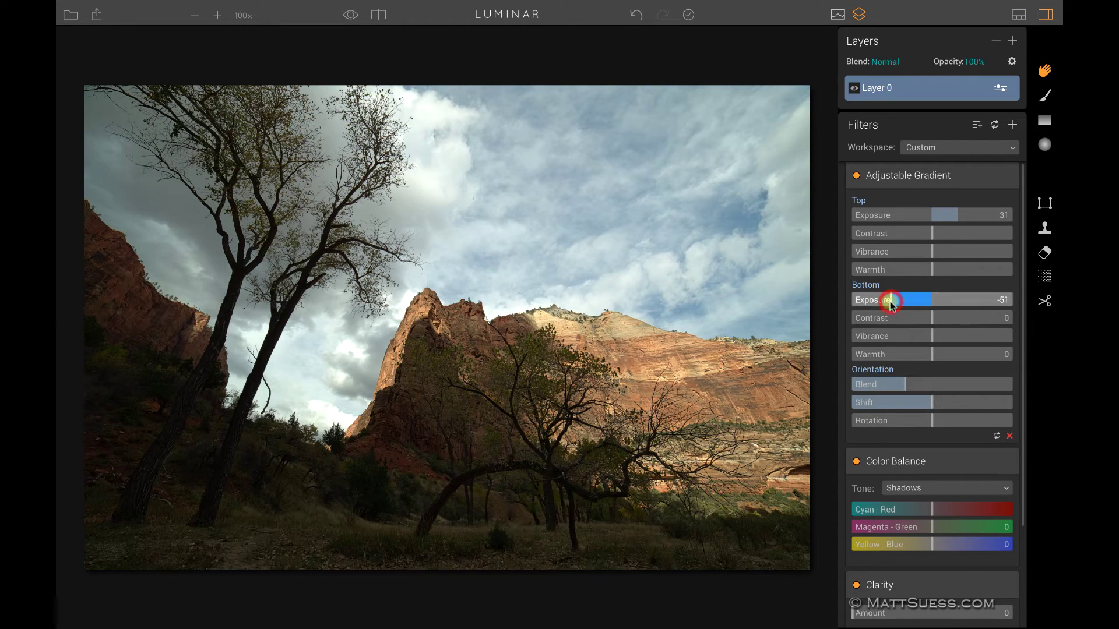
pyautogui.click(958, 354)
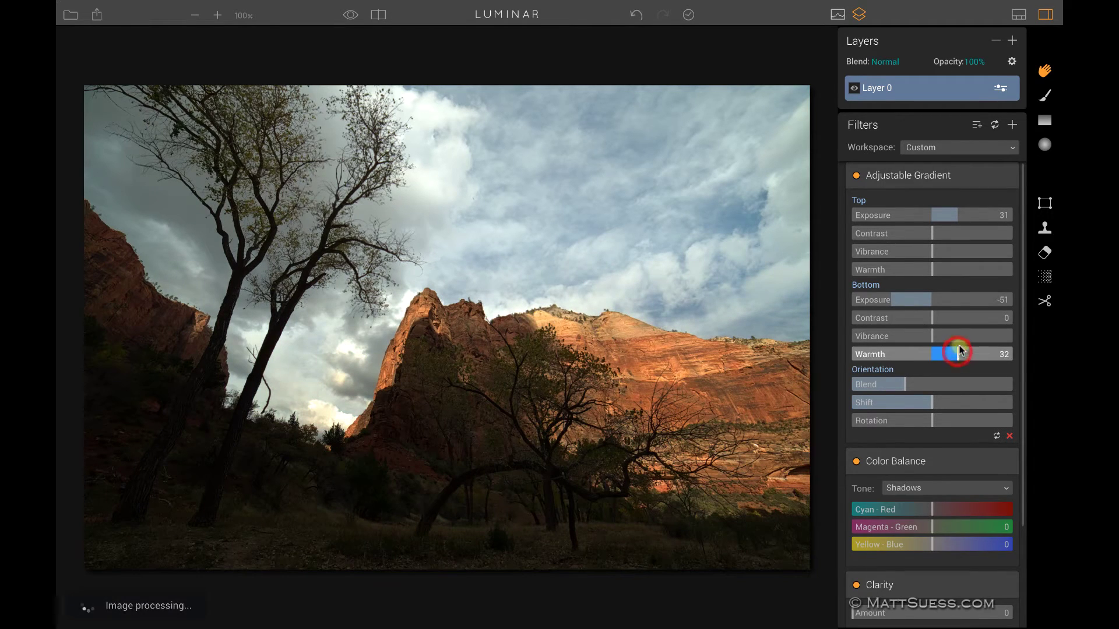
pyautogui.click(856, 176)
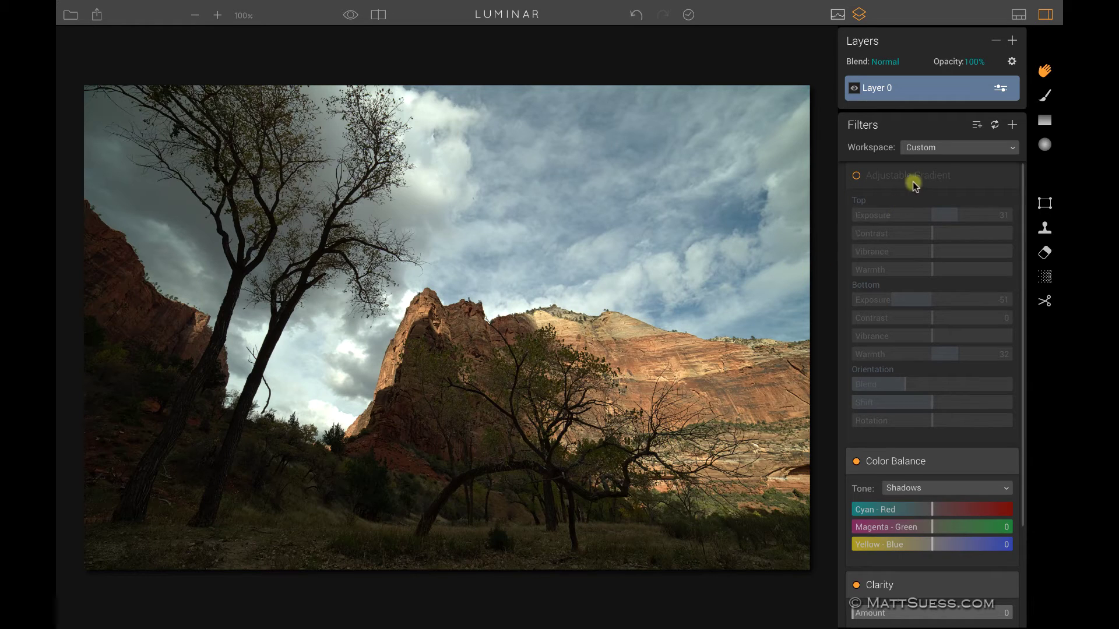
pyautogui.click(857, 176)
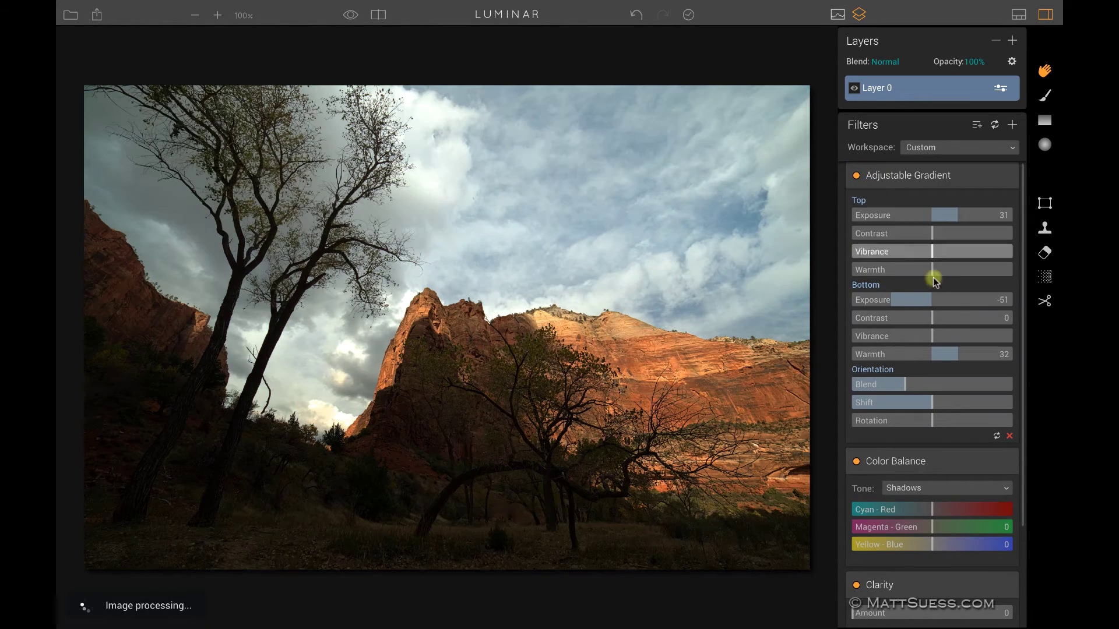
# Shift the shadows to Magenta-Green 14 and Yellow-Blue -49, and set Clarity to 55
pyautogui.moveTo(939, 527); pyautogui.dragTo(944, 527)
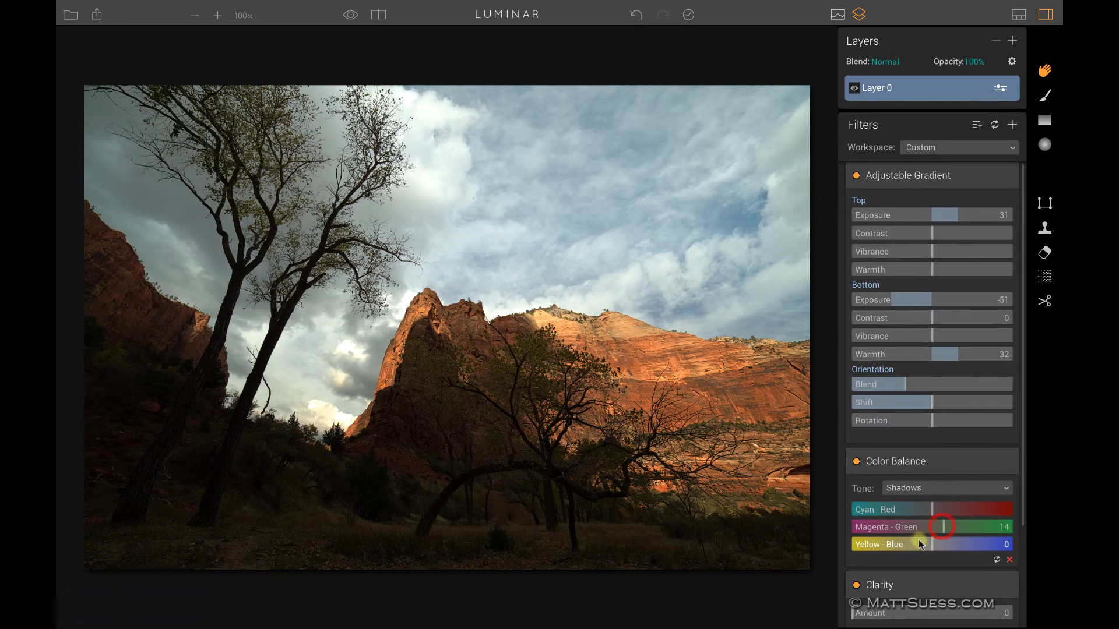
pyautogui.click(894, 546)
pyautogui.scroll(-1, 912, 544)
pyautogui.moveTo(932, 567); pyautogui.dragTo(938, 568)
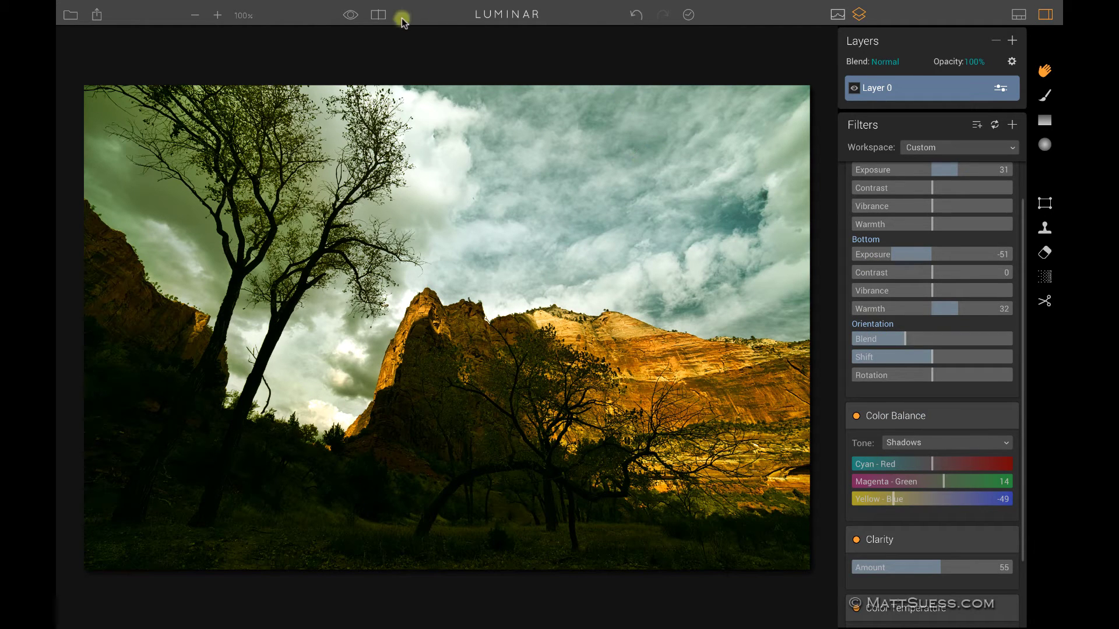
# Compare the edit with the original, toggling Adjustable Gradient and Color Balance off and on
pyautogui.click(349, 17)
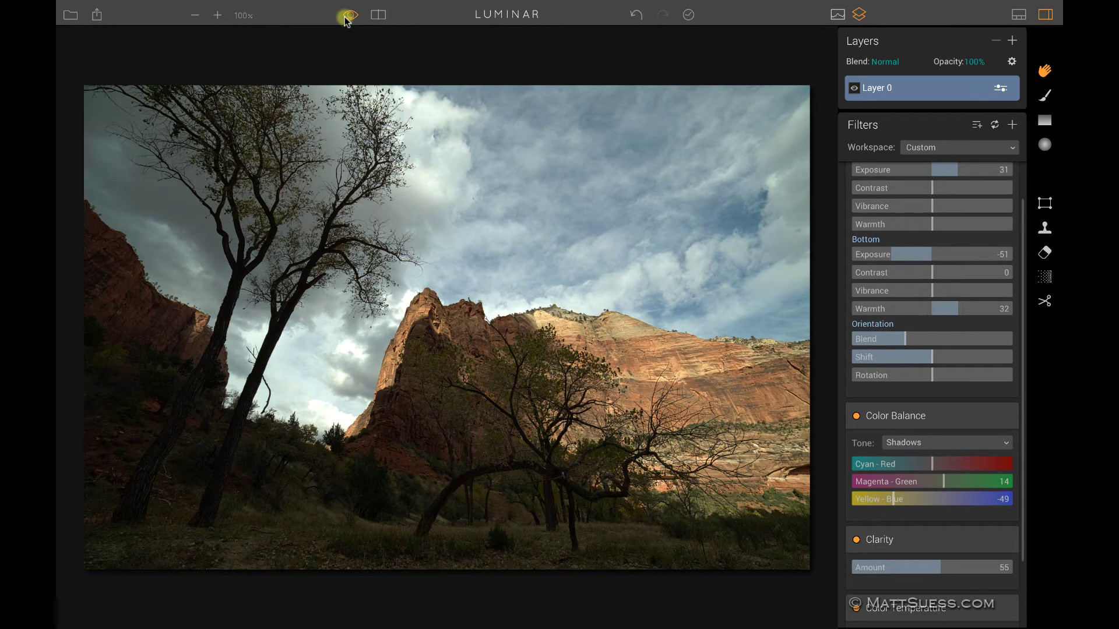
pyautogui.click(349, 17)
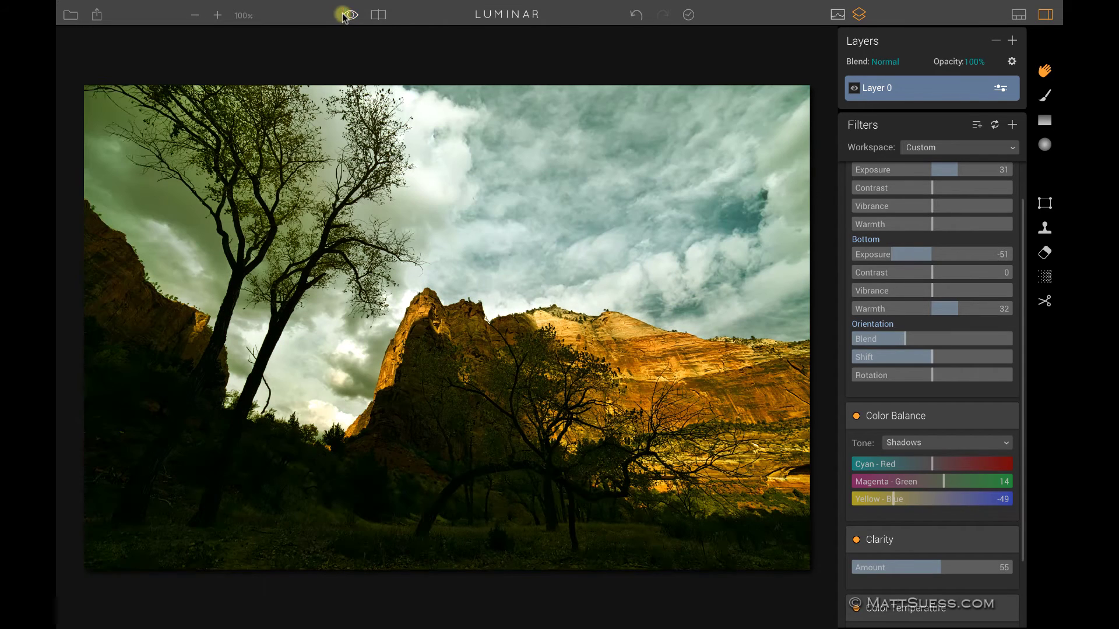
pyautogui.scroll(2, 944, 209)
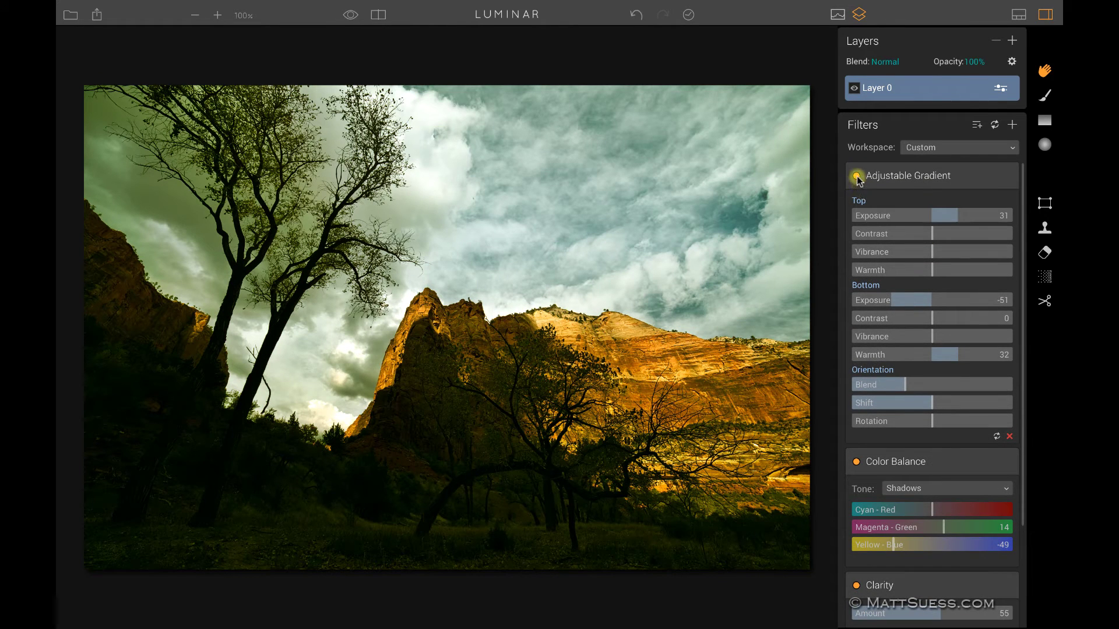
pyautogui.click(856, 176)
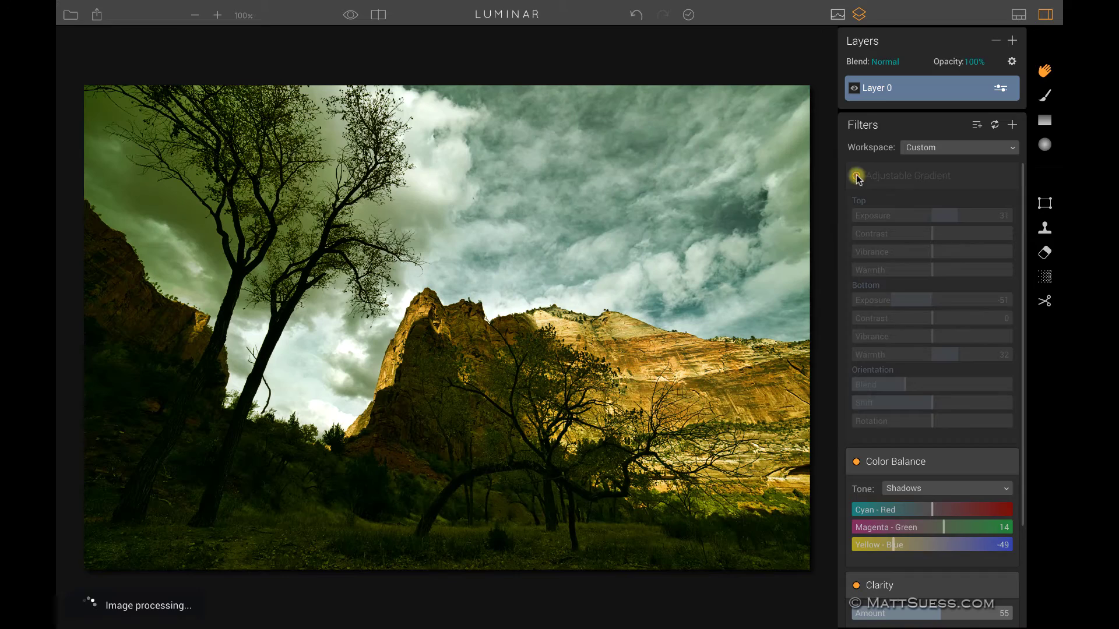
pyautogui.click(856, 176)
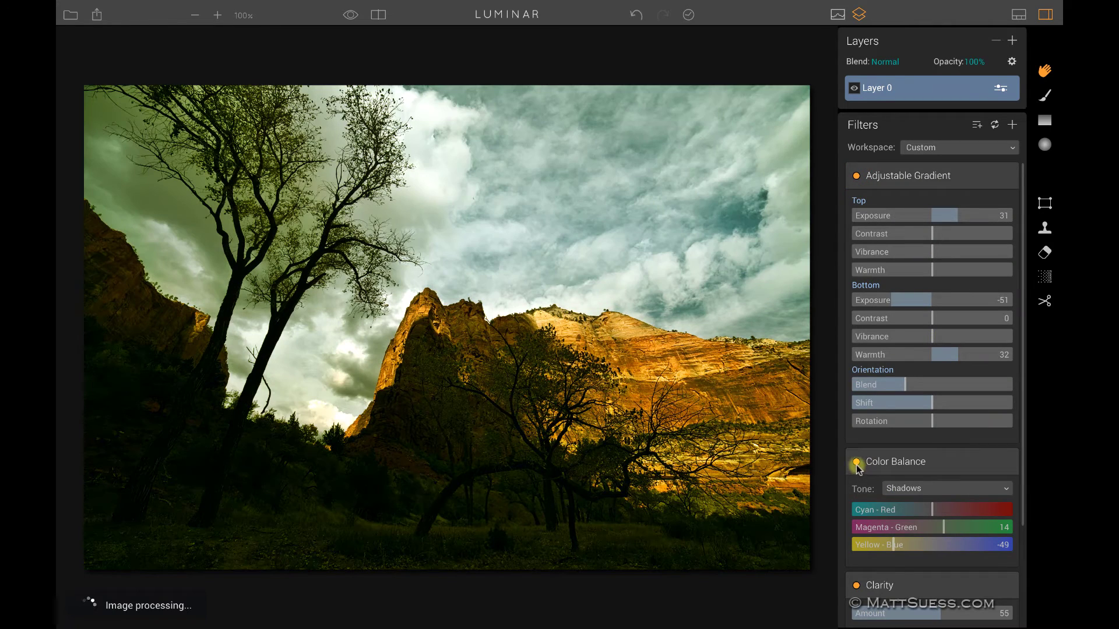
pyautogui.click(856, 463)
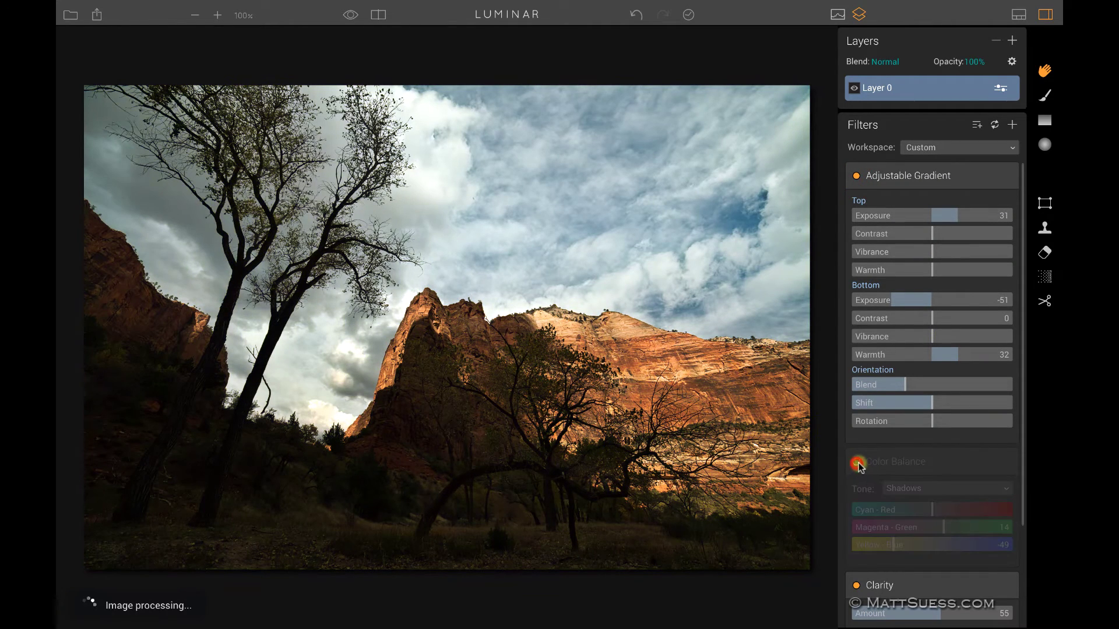
pyautogui.click(857, 462)
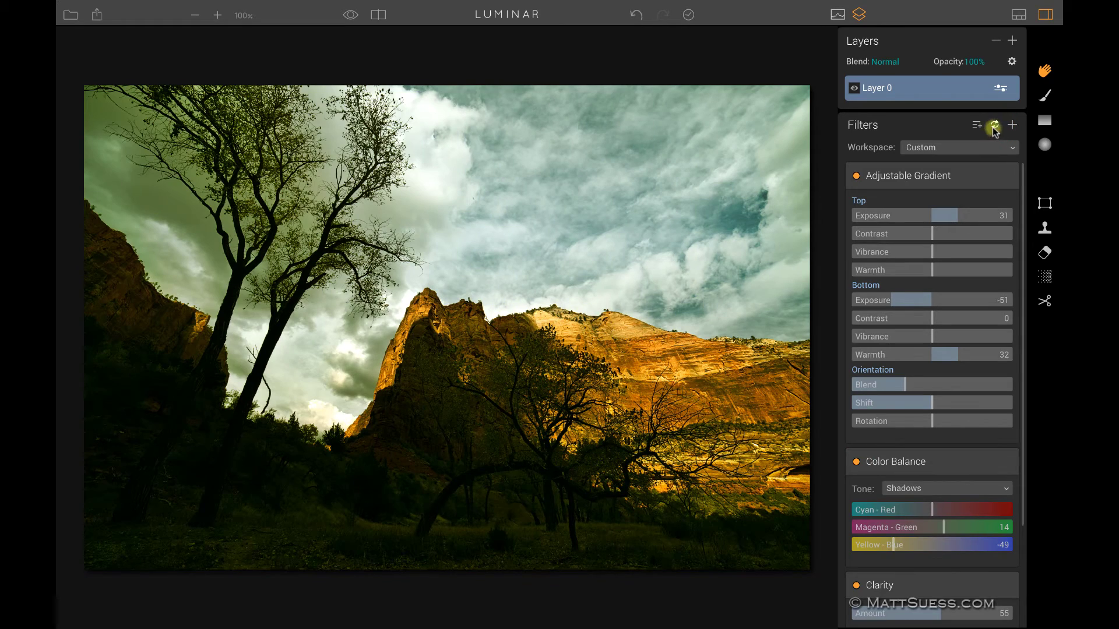
# Reset all filter adjustments to zero and open the Add Filters list
pyautogui.click(998, 126)
pyautogui.scroll(-3, 991, 285)
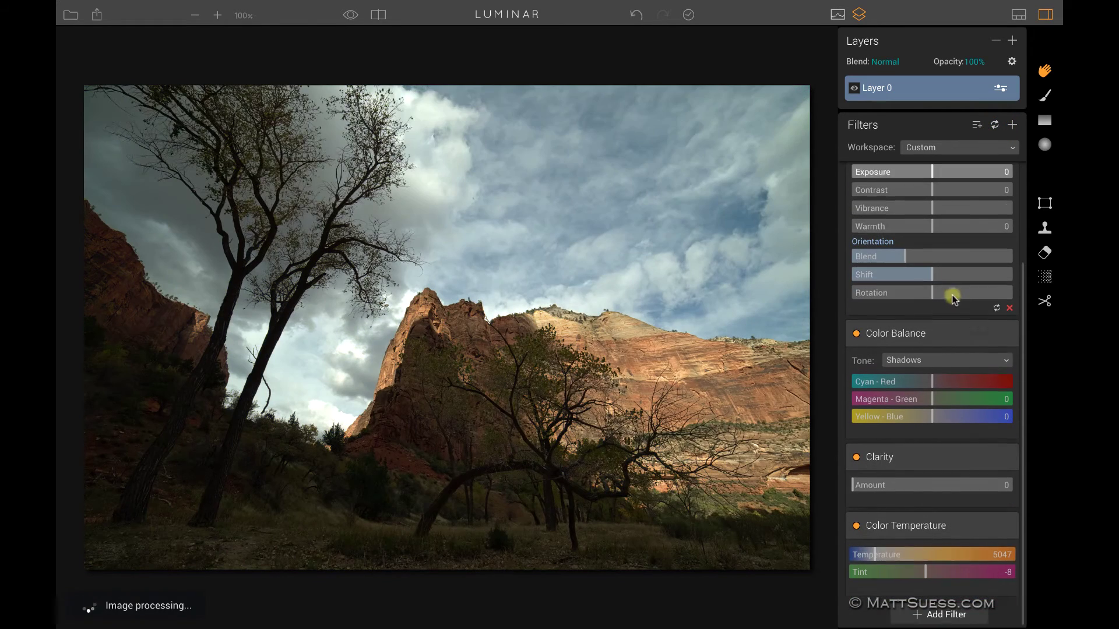
pyautogui.click(935, 615)
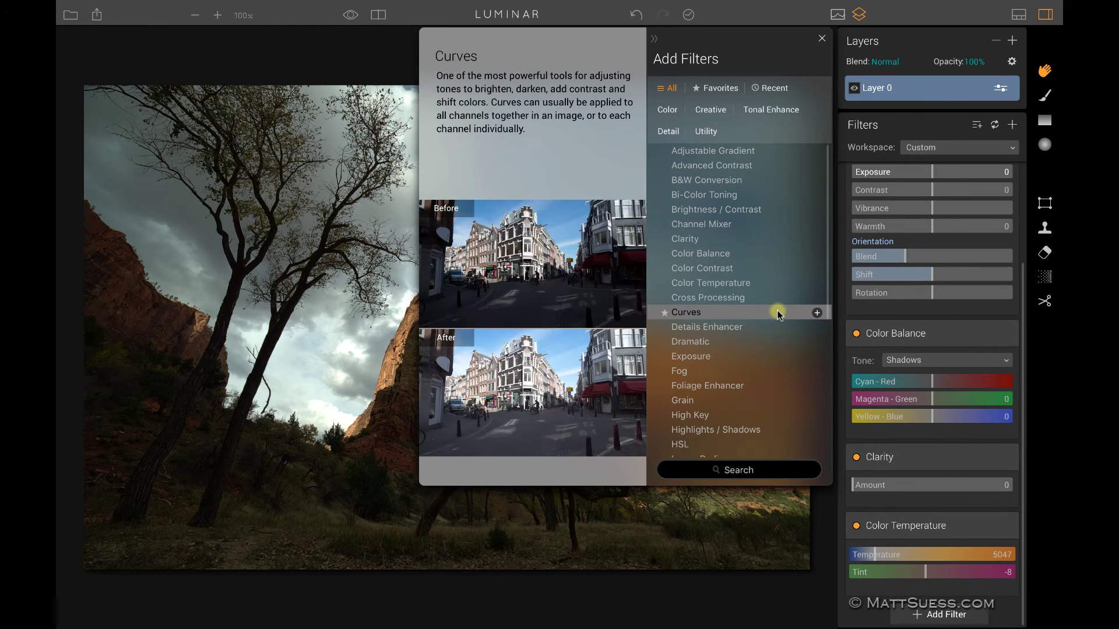
# Add two Highlights / Shadows filters, then close the filter list
pyautogui.scroll(-1, 783, 389)
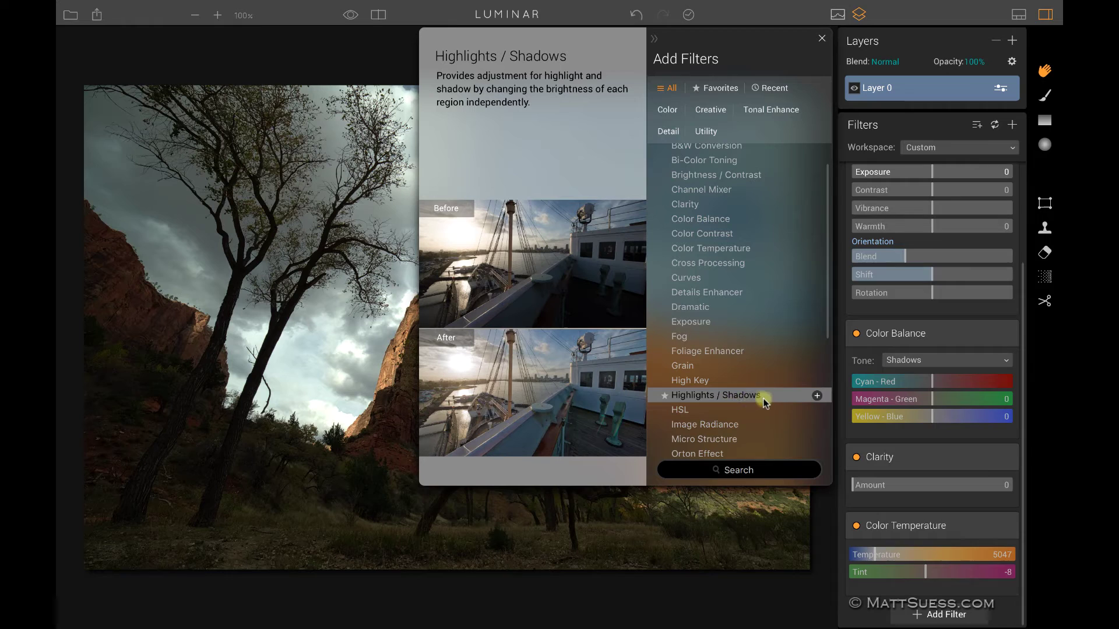
pyautogui.click(817, 395)
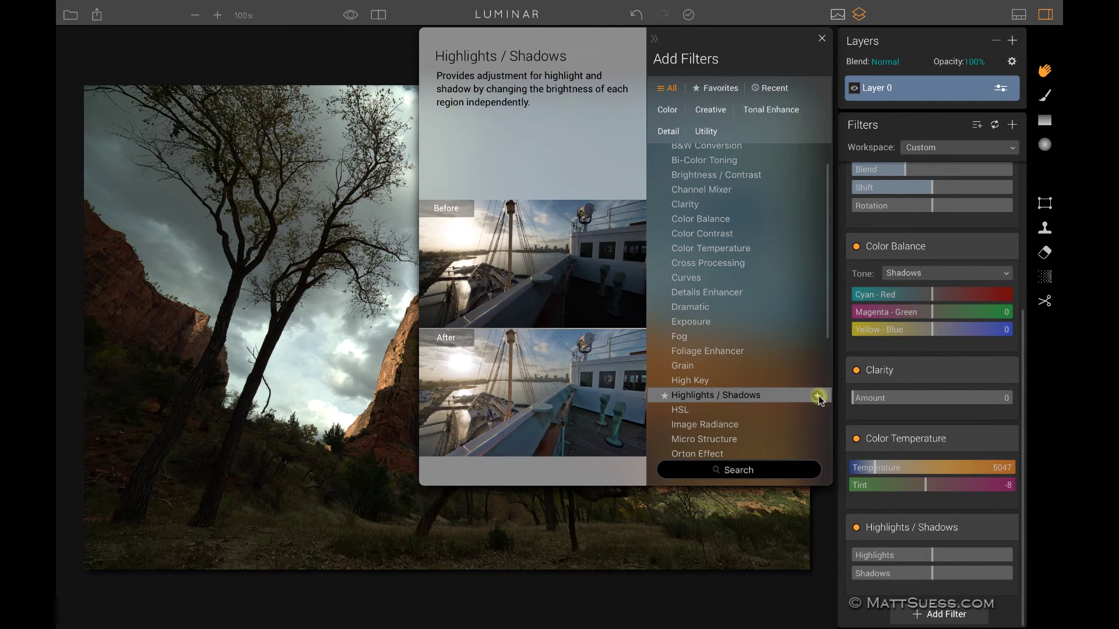
pyautogui.click(817, 396)
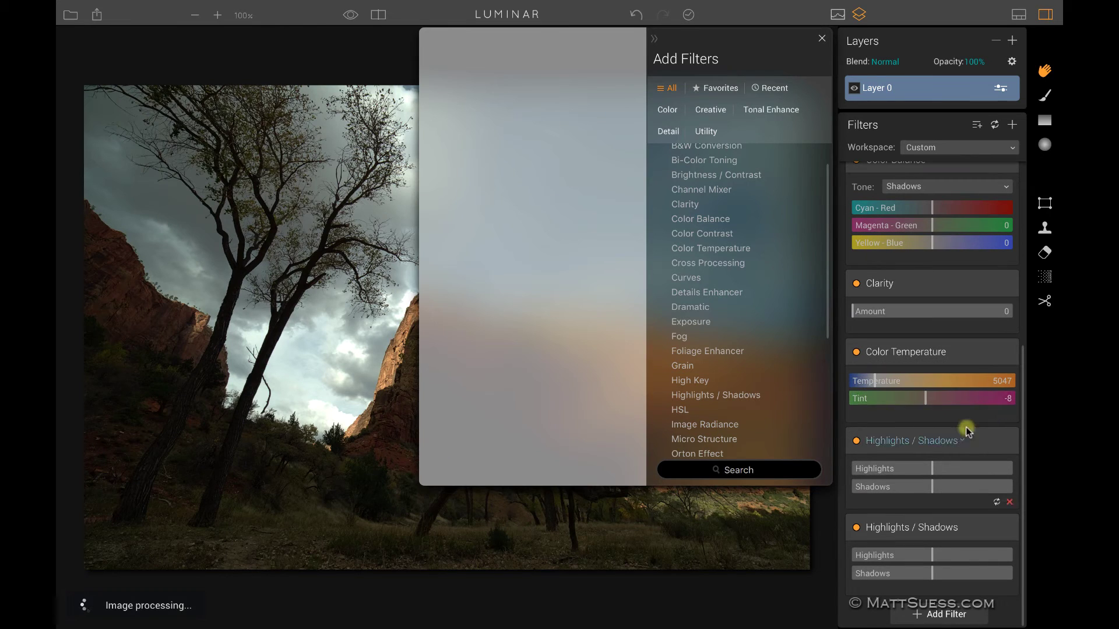
pyautogui.click(822, 38)
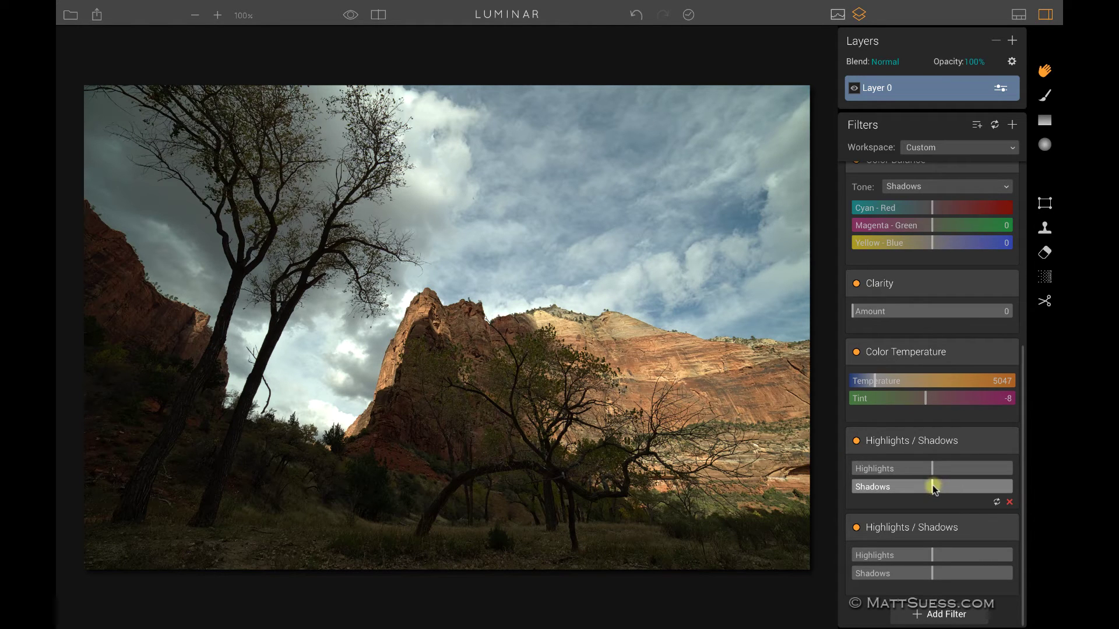
# Set Shadows to 100 on both Highlights / Shadows filters, comparing each, and leave both on
pyautogui.moveTo(934, 486); pyautogui.dragTo(1006, 491)
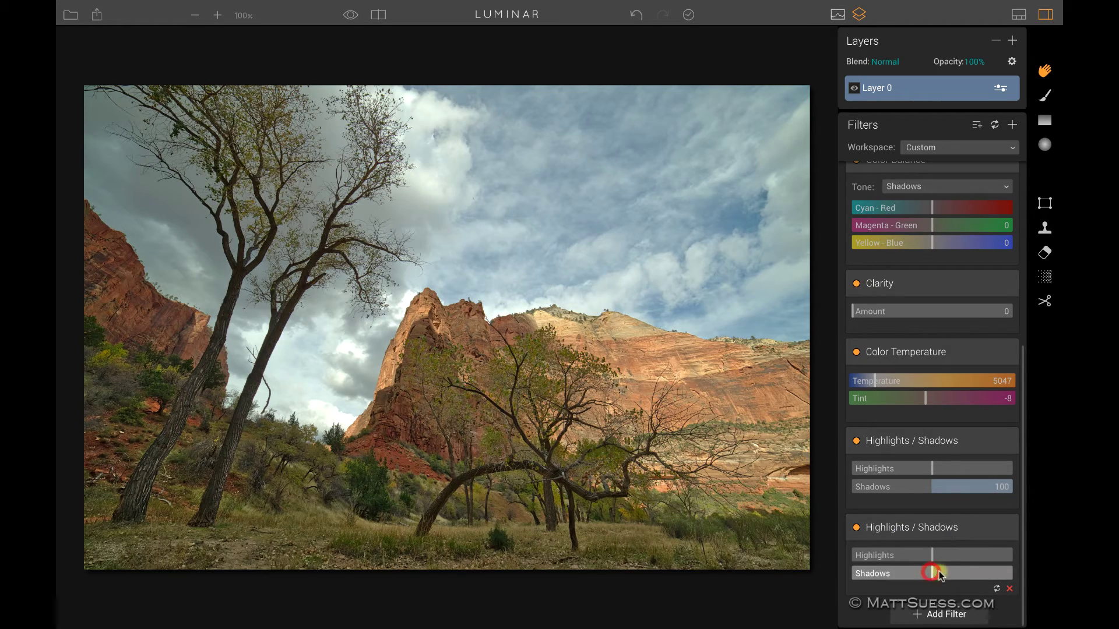
pyautogui.moveTo(932, 575); pyautogui.dragTo(1015, 580)
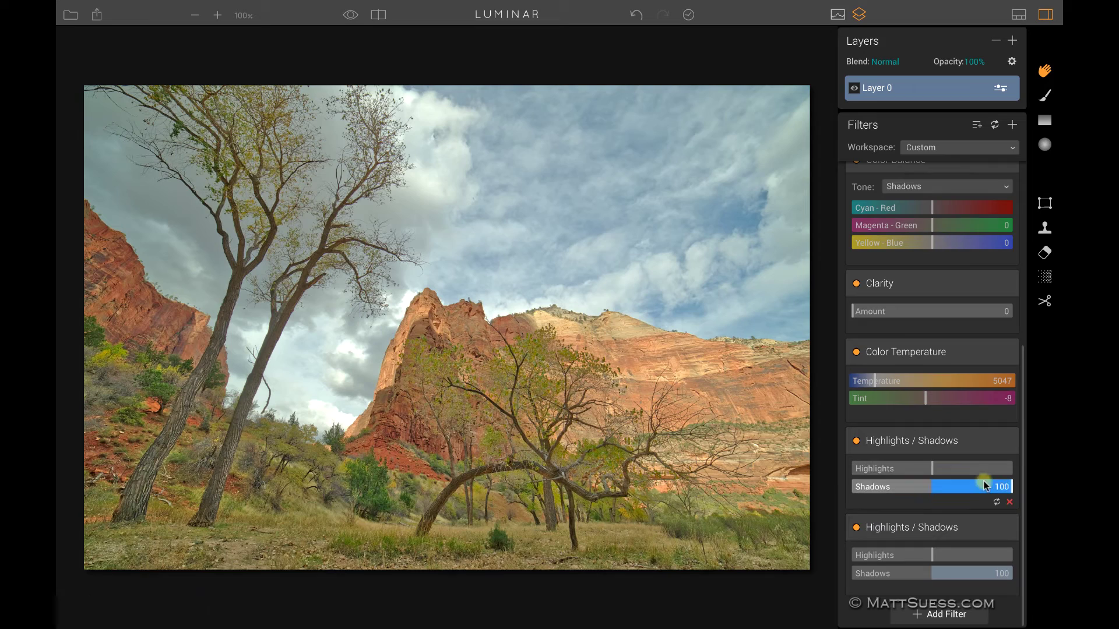
pyautogui.click(856, 528)
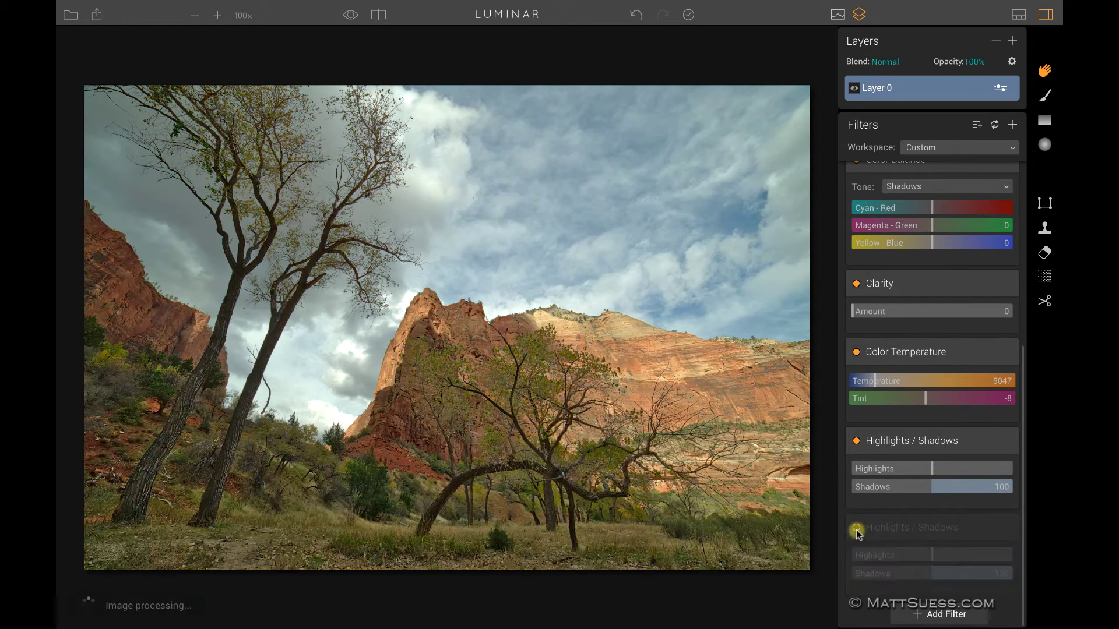
pyautogui.click(856, 441)
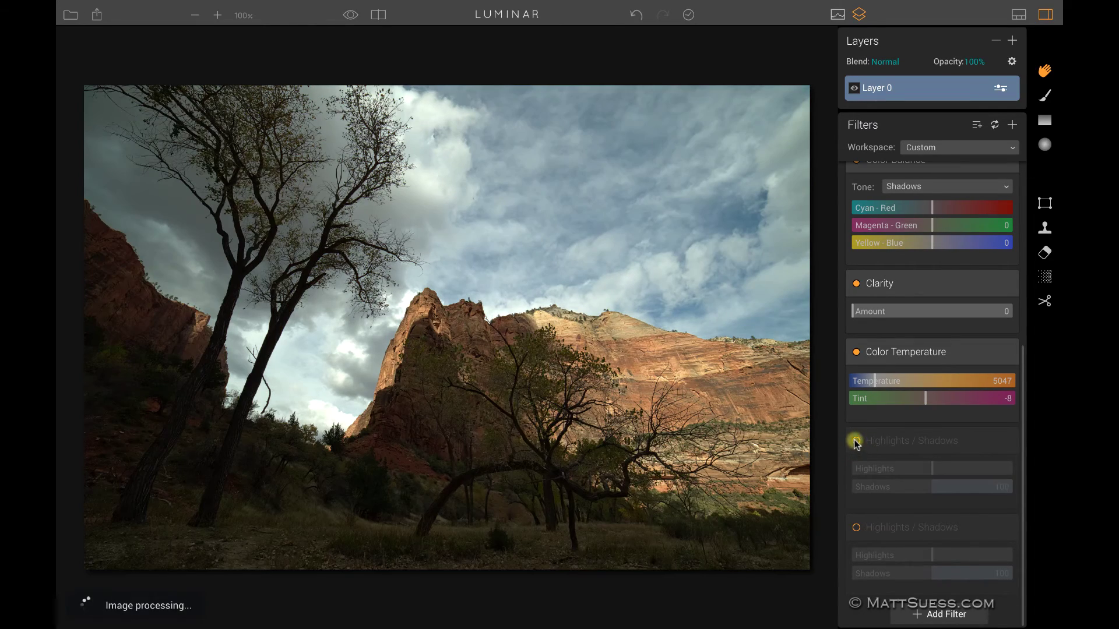
pyautogui.click(856, 441)
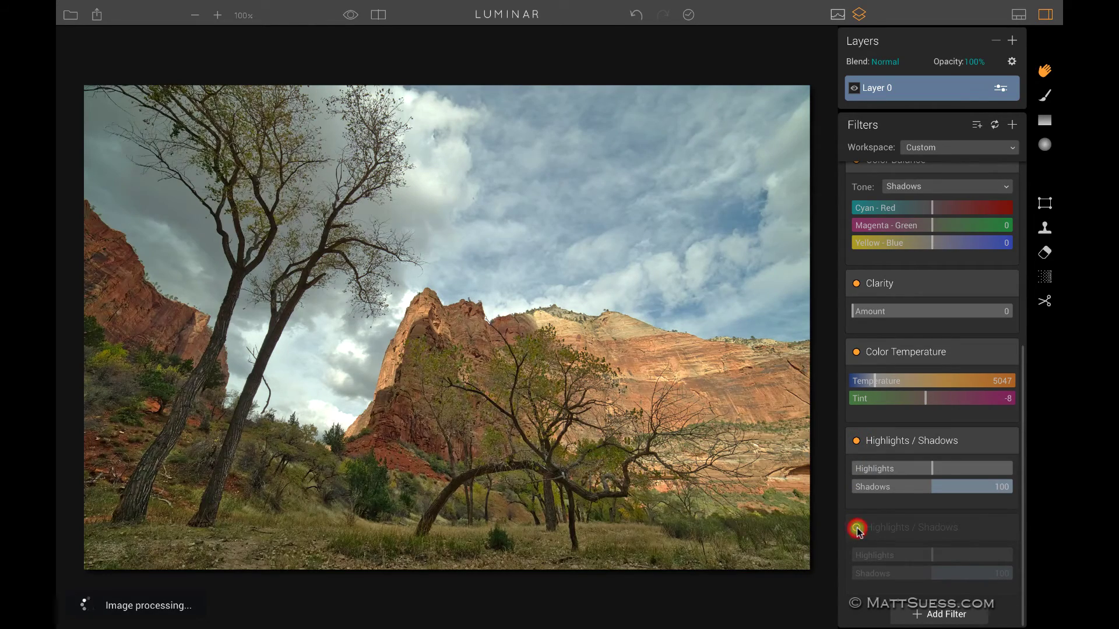
pyautogui.click(856, 529)
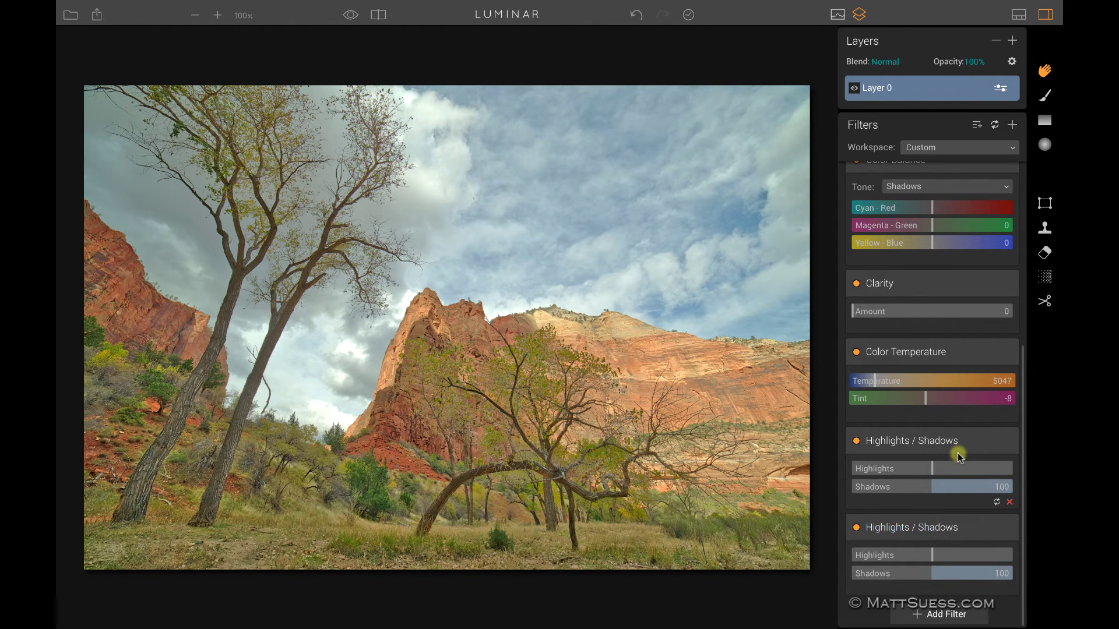
# Try a Clarity boost, lower it to 59, then reset Clarity to 0
pyautogui.scroll(1, 909, 325)
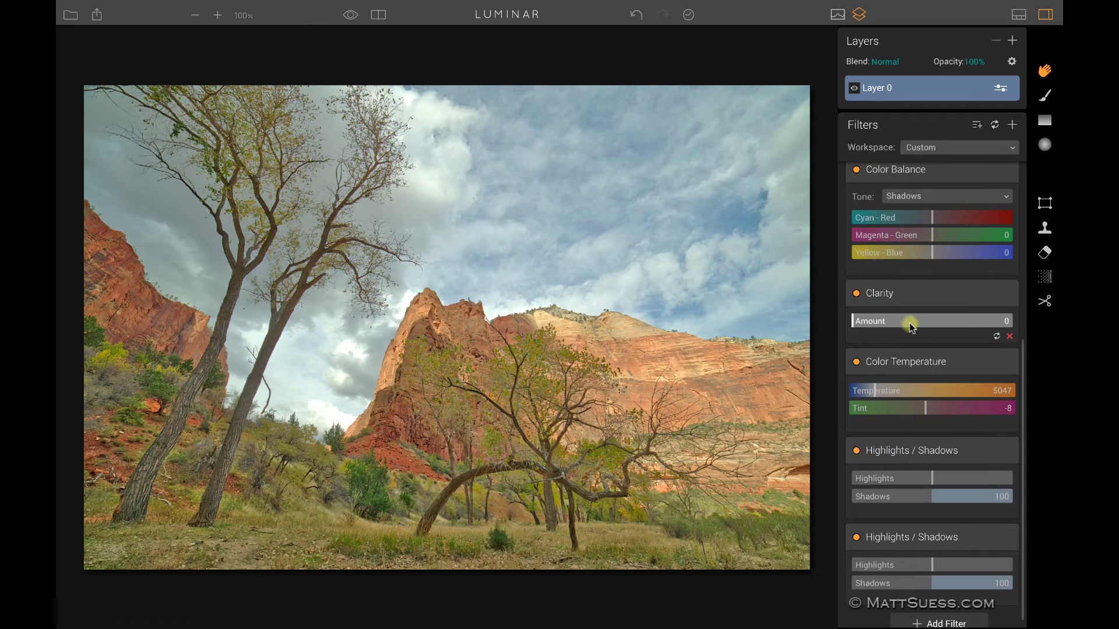
pyautogui.moveTo(910, 328); pyautogui.dragTo(964, 322)
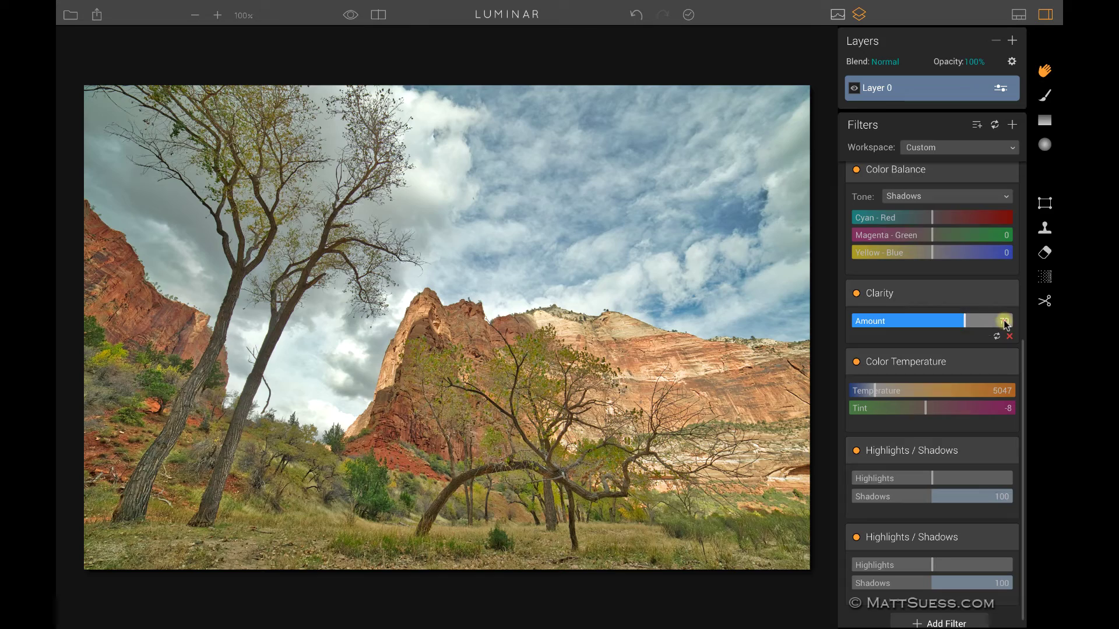
pyautogui.moveTo(1004, 323); pyautogui.dragTo(948, 322)
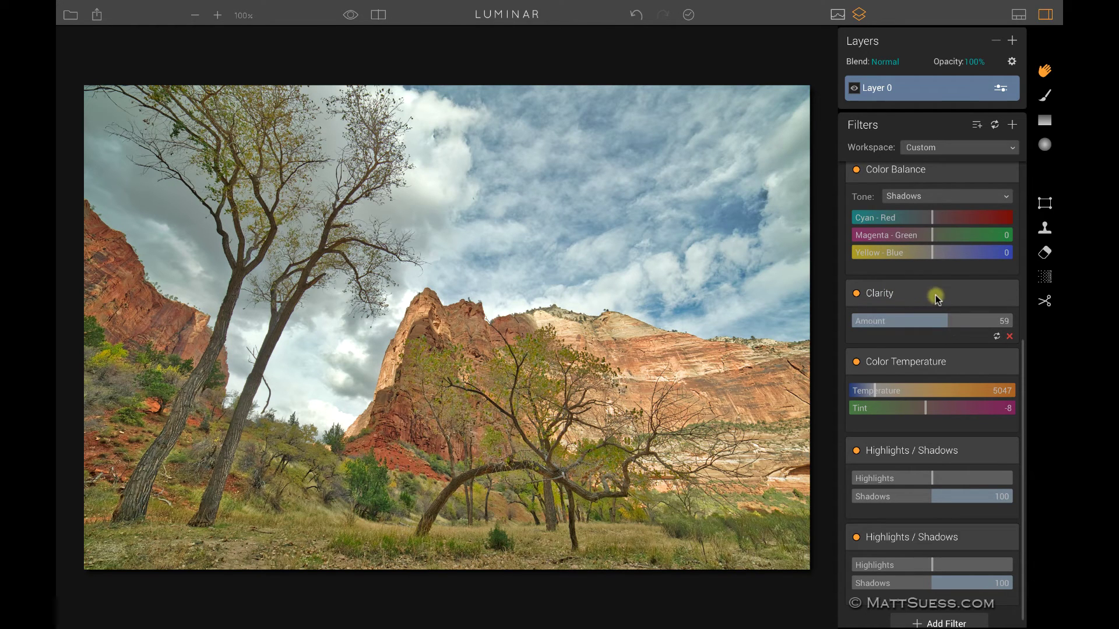
pyautogui.doubleClick(948, 322)
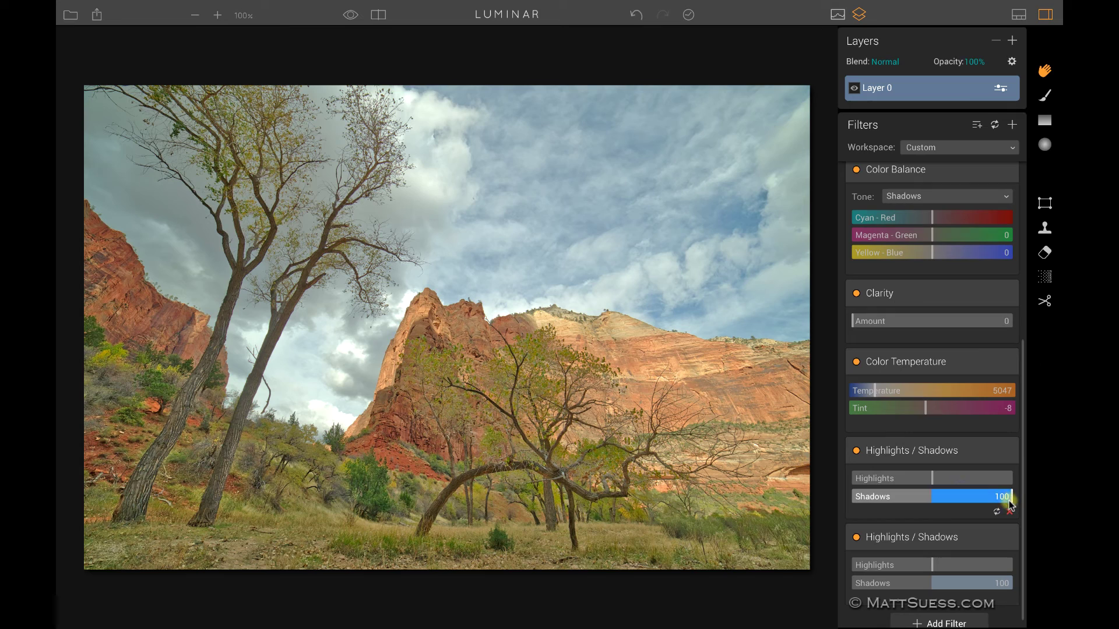
# Set the first Highlights/Shadows filter's Shadows to 0 and Clarity to about 23
pyautogui.moveTo(1011, 496); pyautogui.dragTo(932, 497)
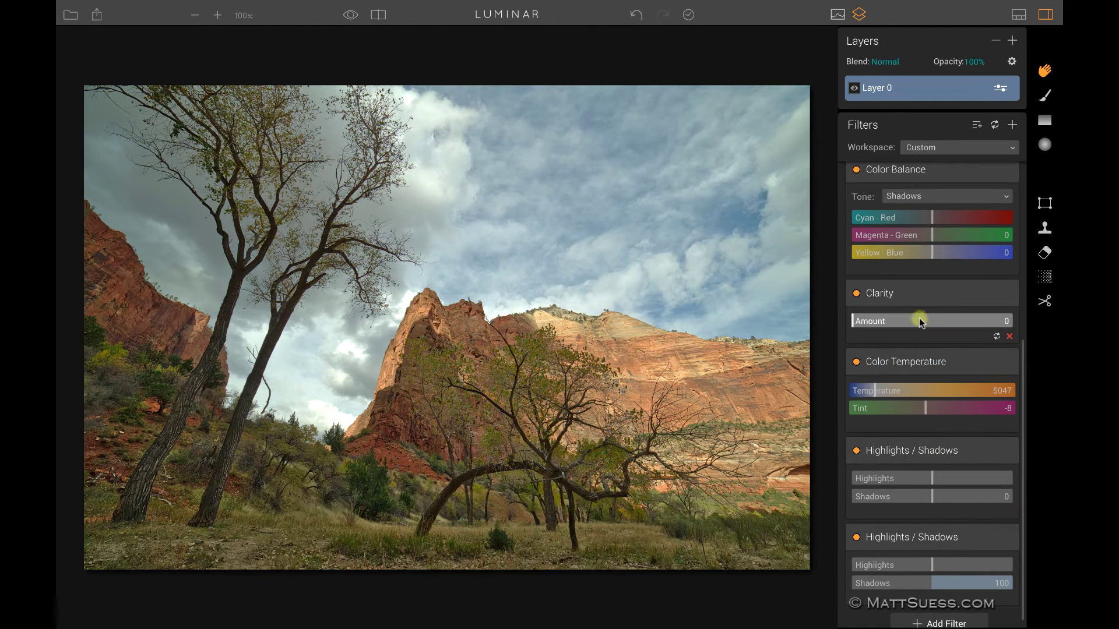
pyautogui.moveTo(856, 322); pyautogui.dragTo(916, 330)
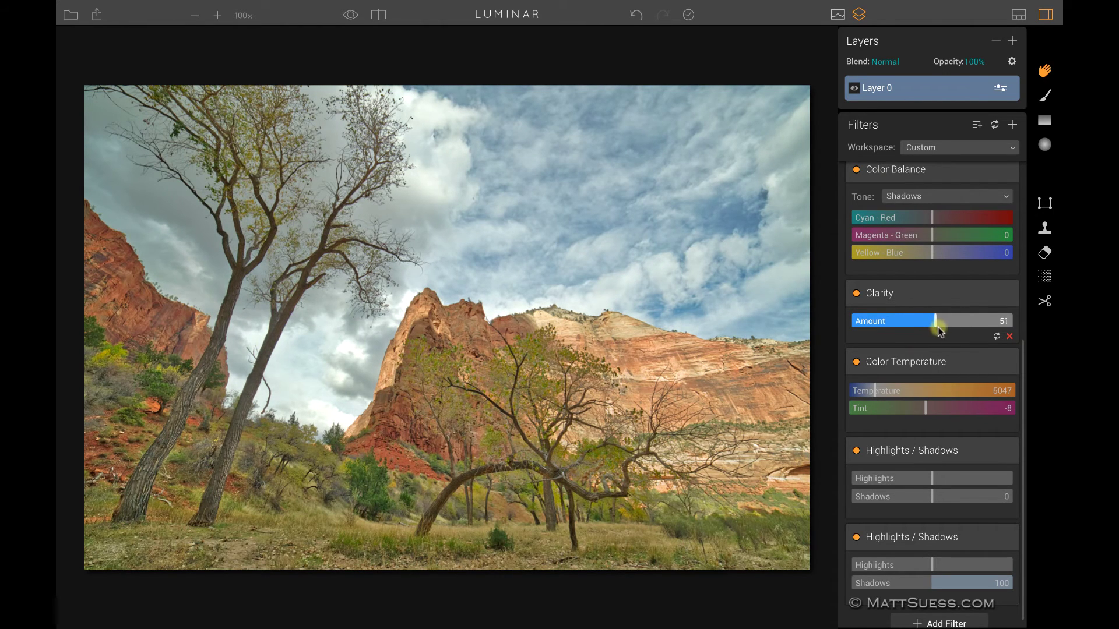
pyautogui.moveTo(940, 331); pyautogui.dragTo(893, 327)
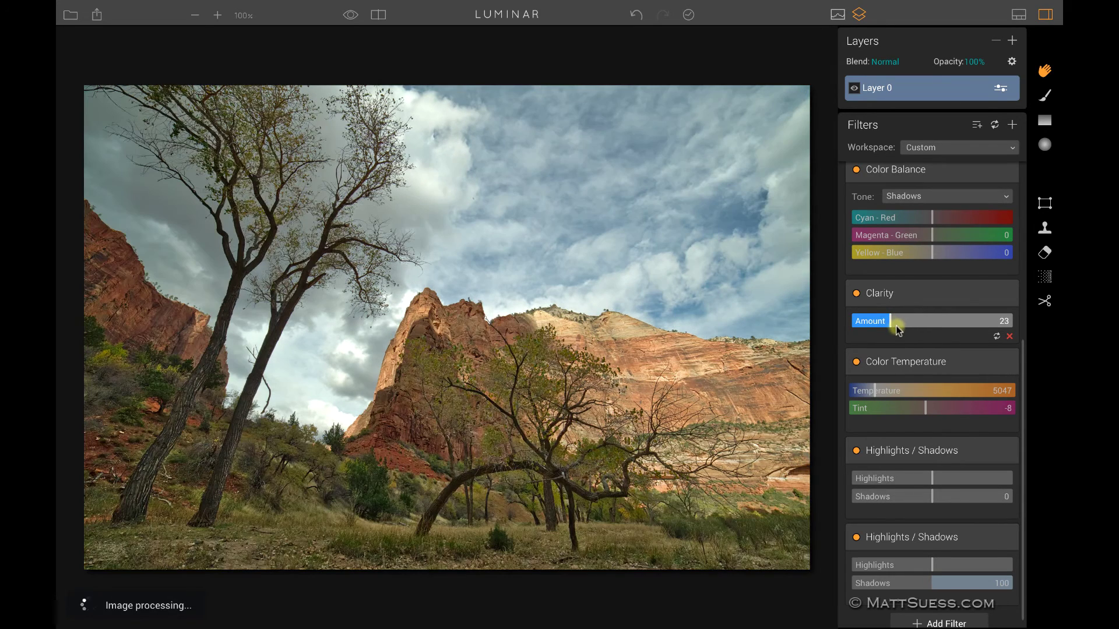
# With Option held, nudge Clarity up in fine steps until it reads 52
pyautogui.press('alt')
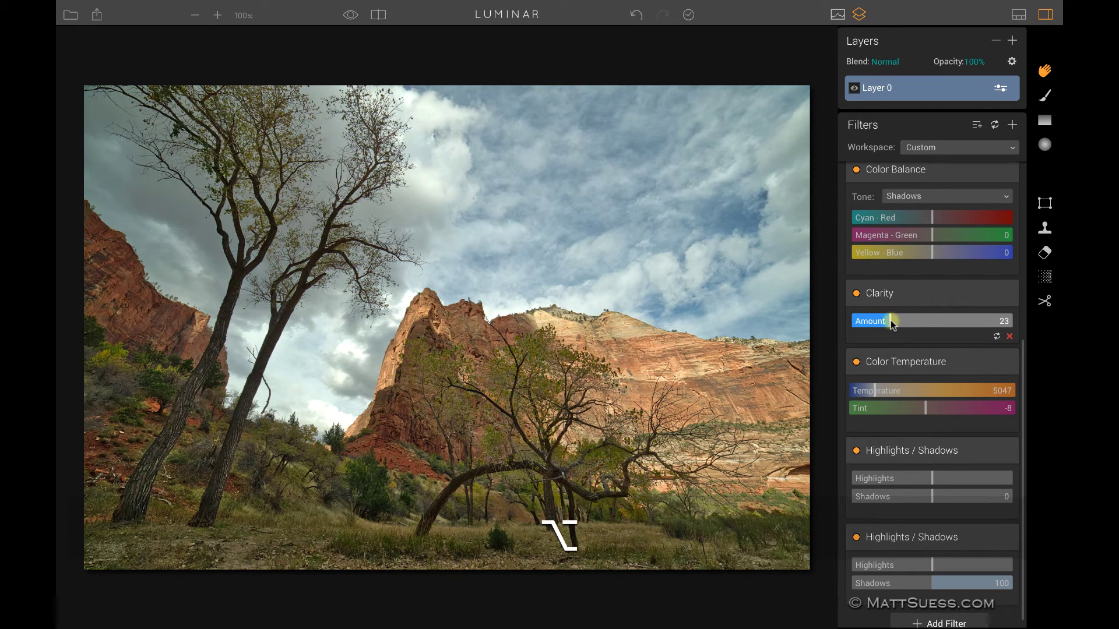
pyautogui.moveTo(892, 324); pyautogui.dragTo(901, 325)
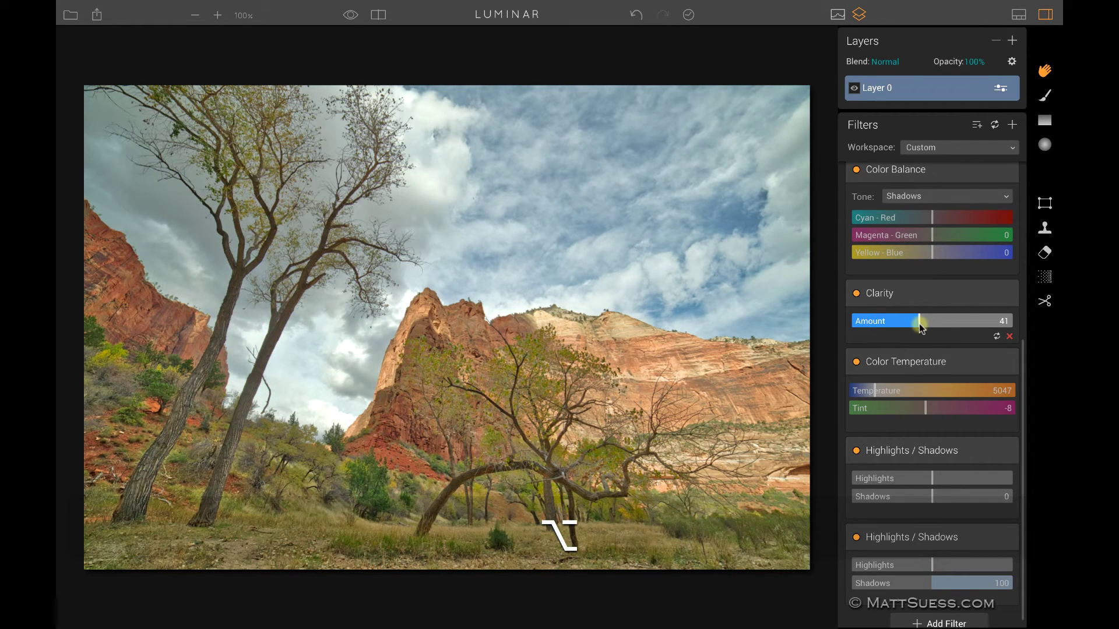
pyautogui.moveTo(919, 327); pyautogui.dragTo(940, 327)
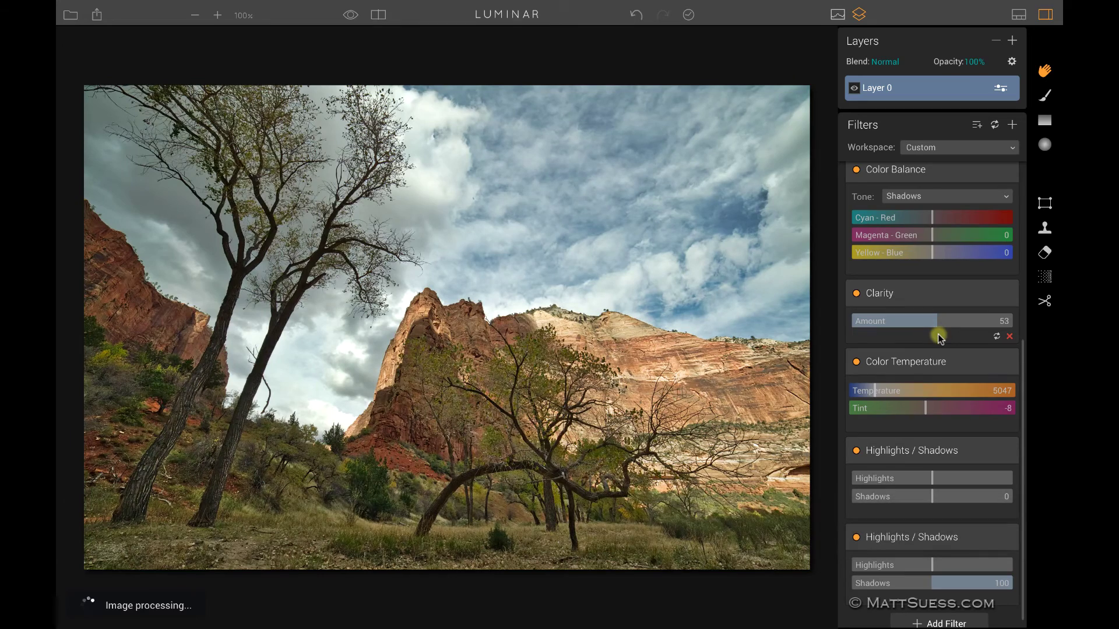
pyautogui.moveTo(937, 327); pyautogui.dragTo(933, 326)
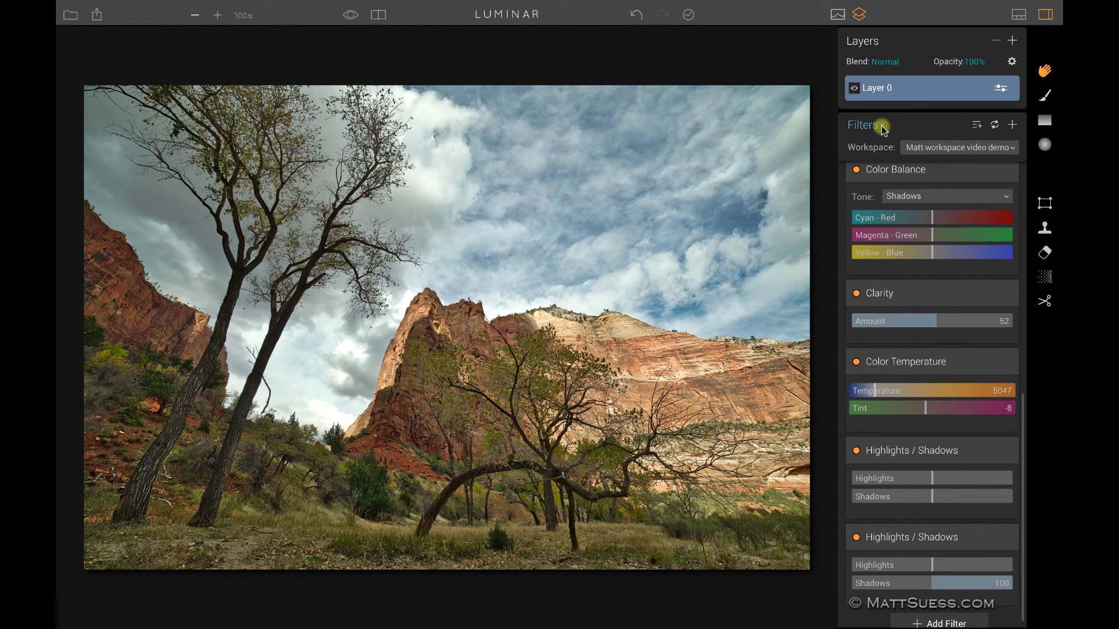
# Open the Filters header menu, close it, then reopen it to show Rasterize Layer
pyautogui.click(883, 128)
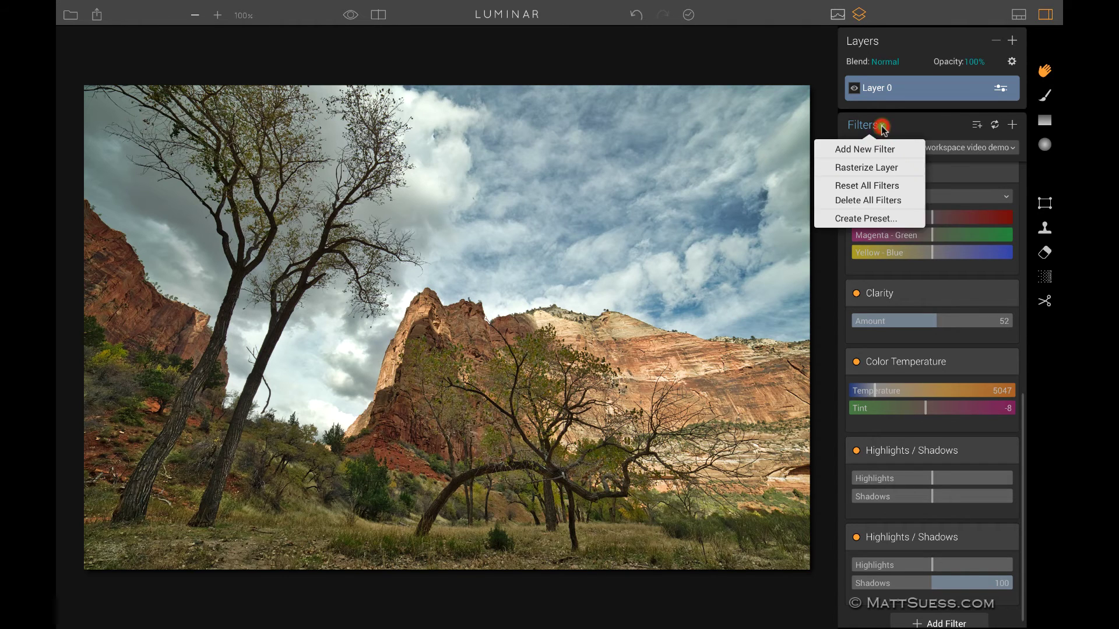
pyautogui.click(881, 125)
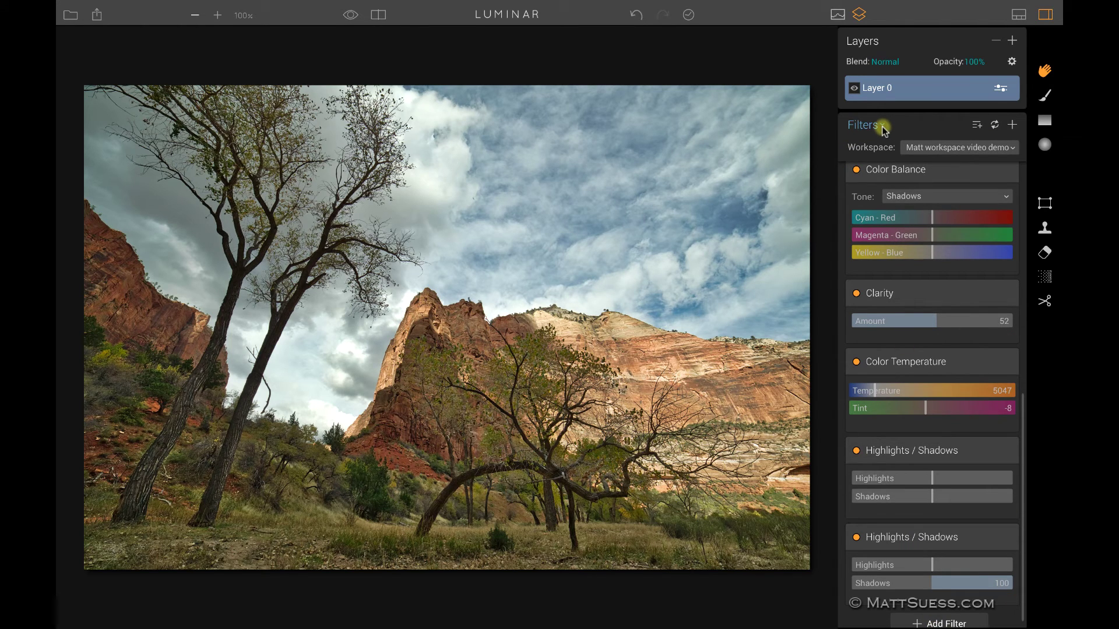
pyautogui.click(882, 126)
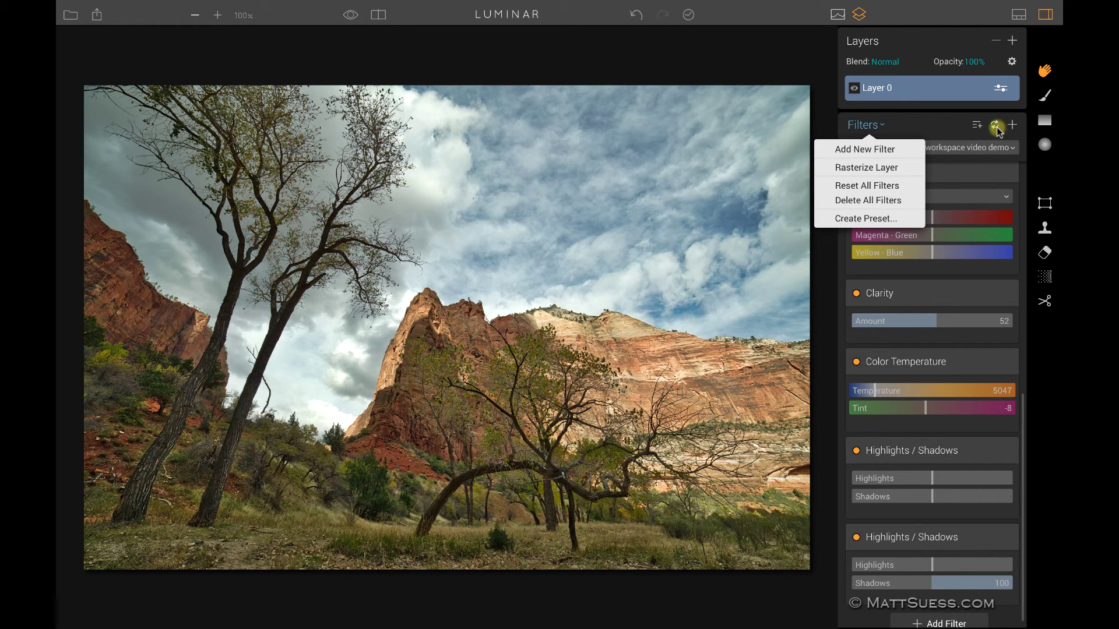
# Choose Rasterize Layer to bake the filter stack into the layer
pyautogui.click(873, 169)
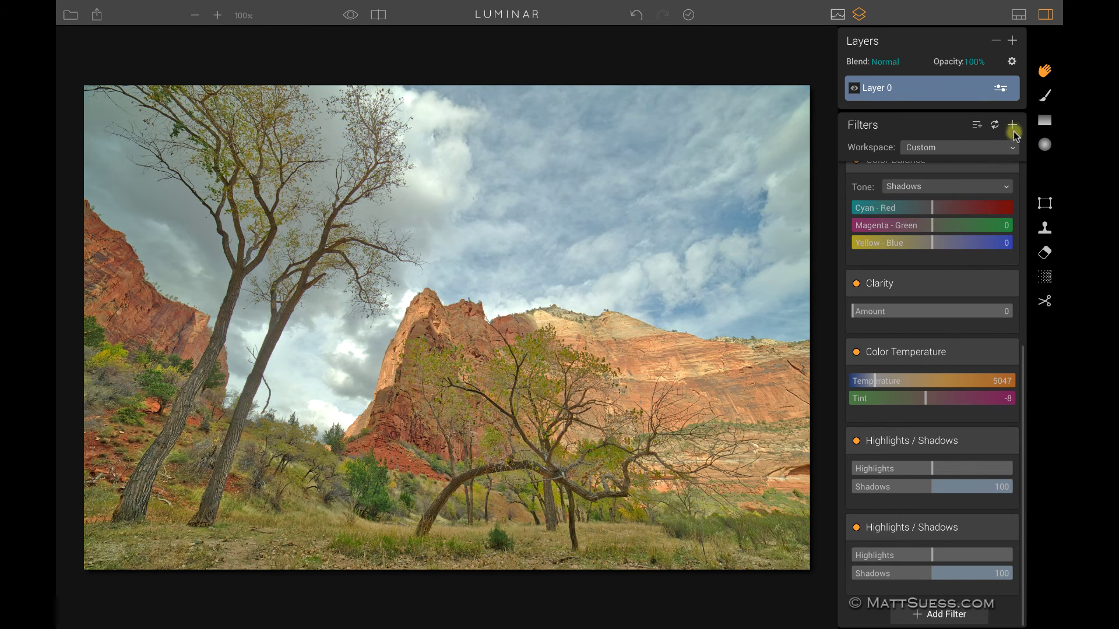
# Leave Luminar for Firefox showing the mattsuess.com home page
pyautogui.moveTo(918, 259)
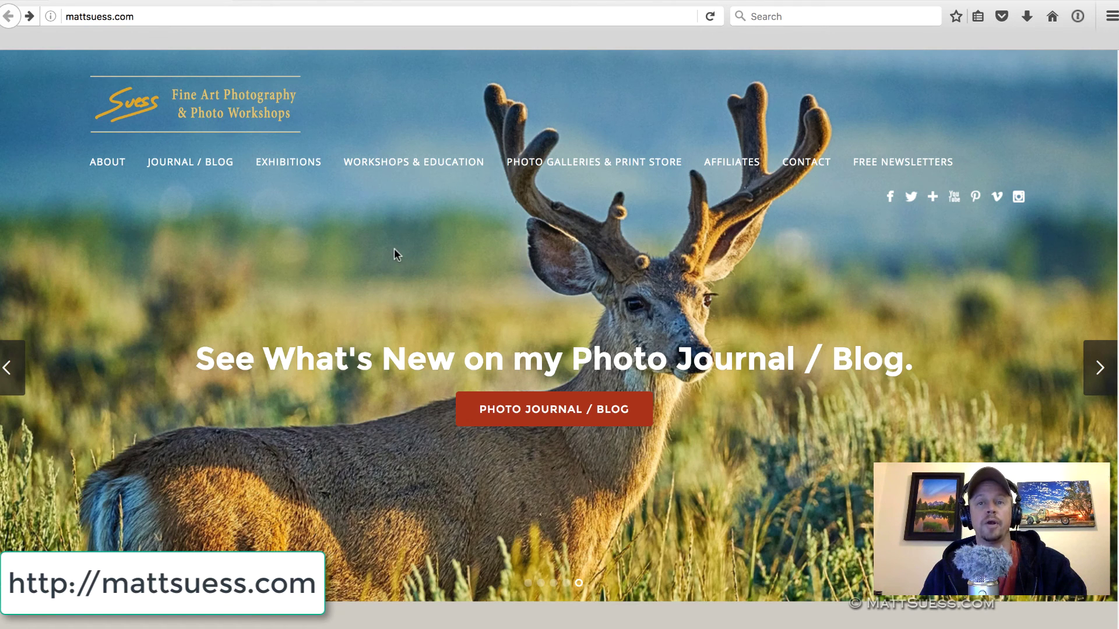
# Go to WORKSHOPS & EDUCATION and scroll down to Online Courses listing Mastering Luminar
pyautogui.moveTo(408, 165)
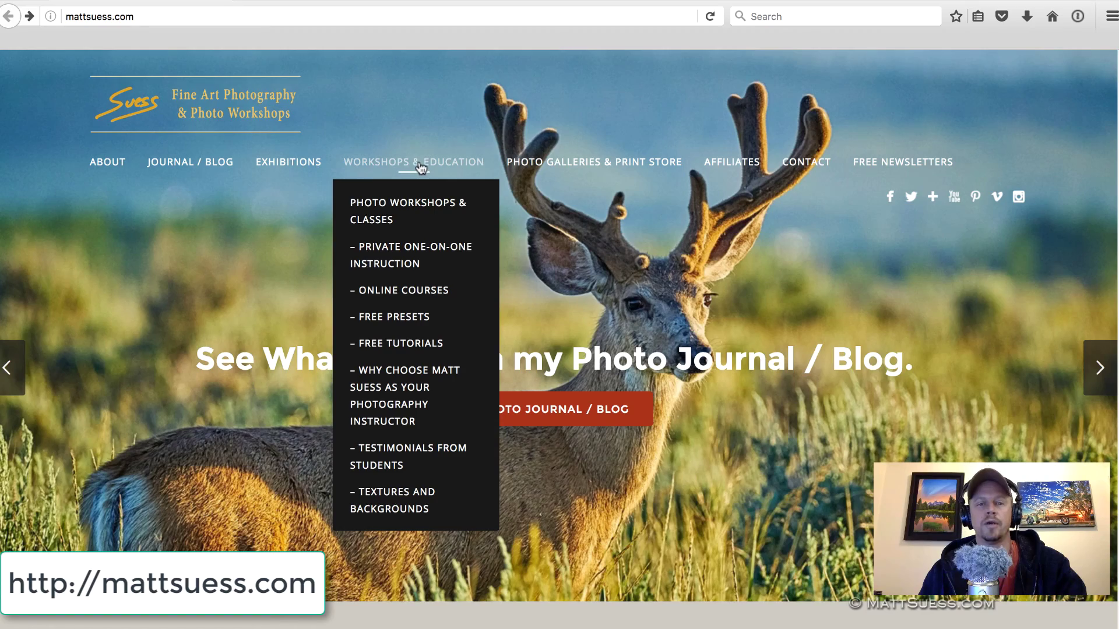
pyautogui.click(423, 168)
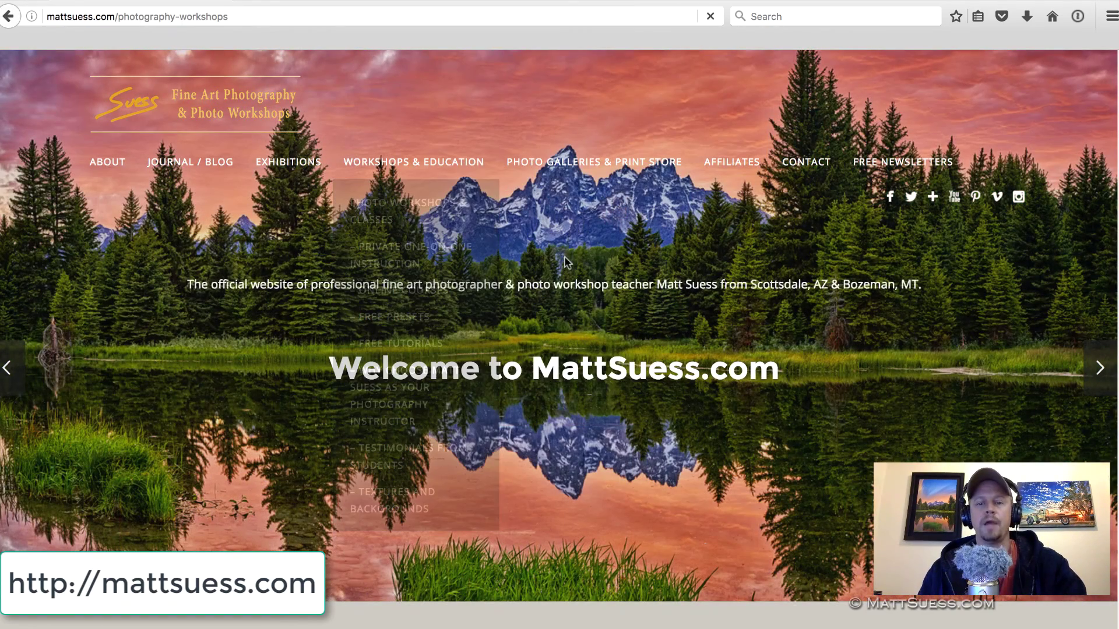
pyautogui.scroll(-20, 568, 257)
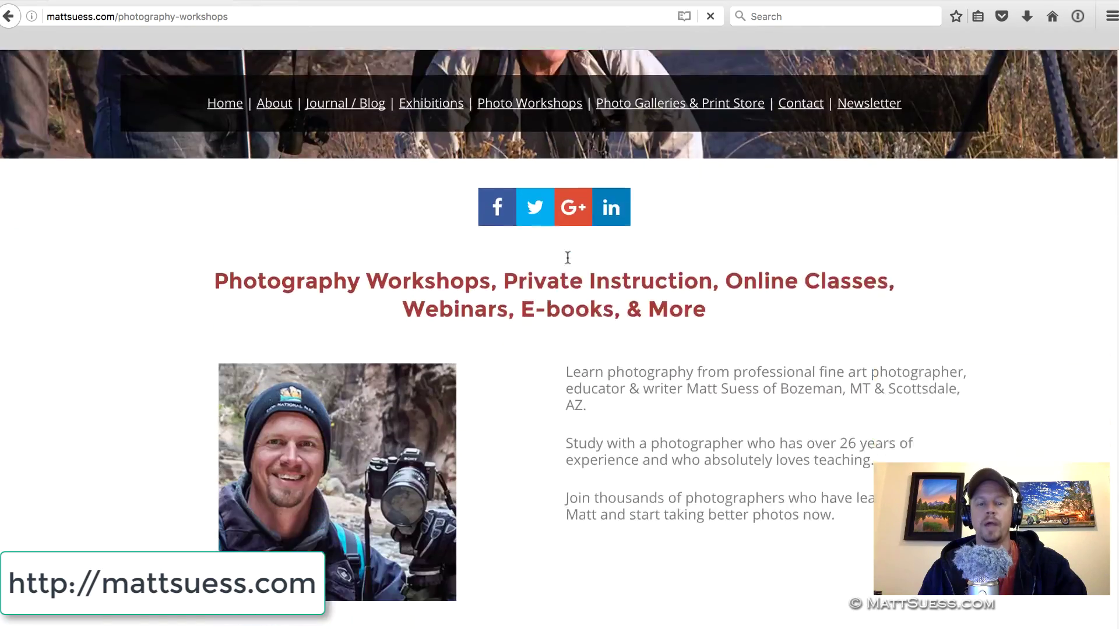
pyautogui.scroll(-20, 568, 263)
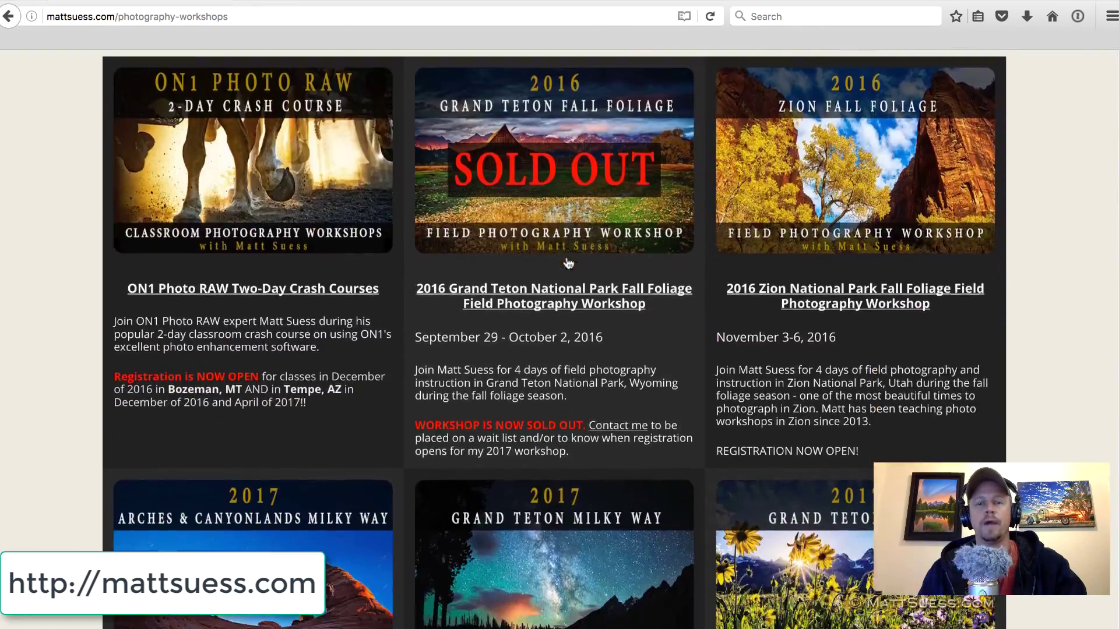
pyautogui.scroll(-8, 568, 263)
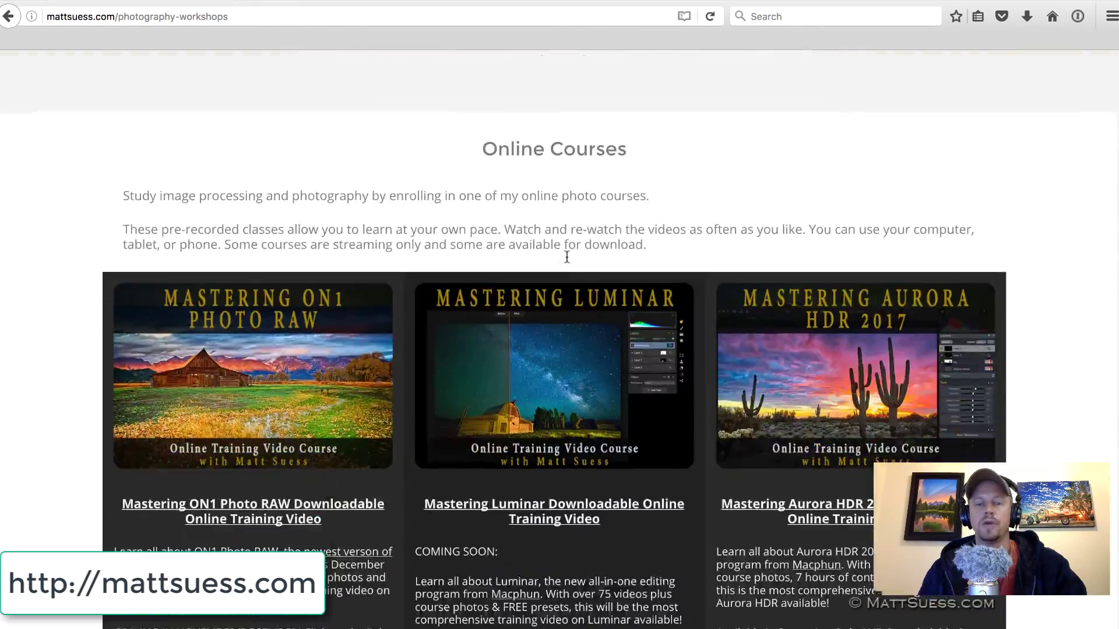